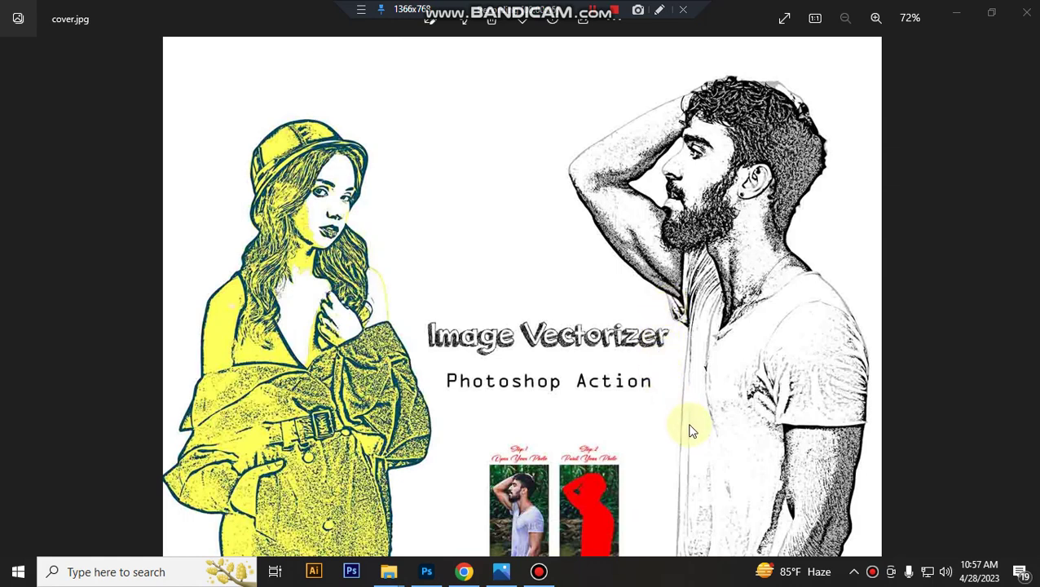
Step: Switch from the cover.jpg preview in Windows Photos to Photoshop's Recent files home screen
left_click(425, 569)
Step: Load the Image Vectorizer action and open pexels-fabio-pelegrino-2809480.jpg in Photoshop
left_click(464, 514)
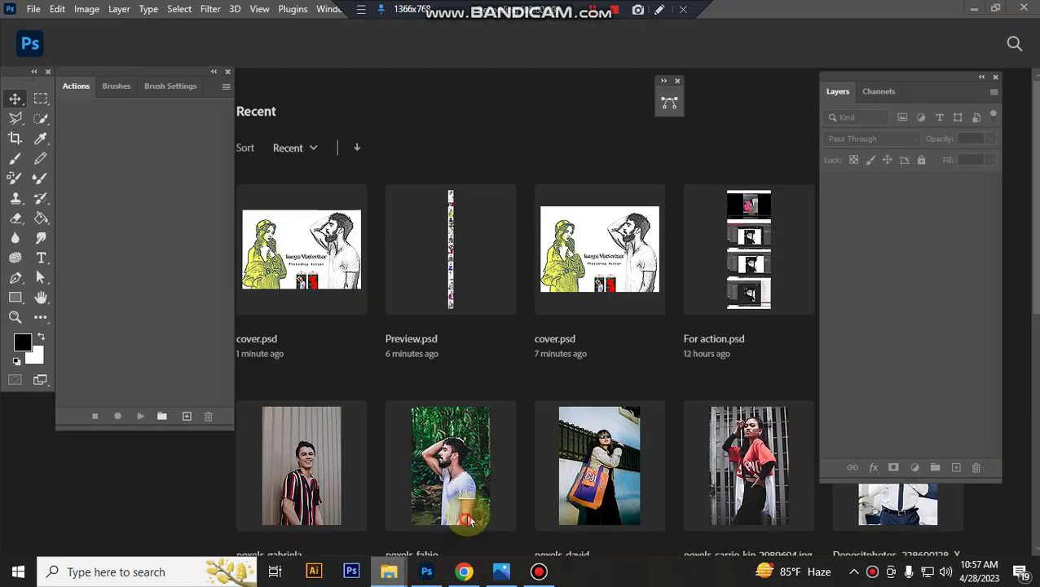
left_click(304, 108)
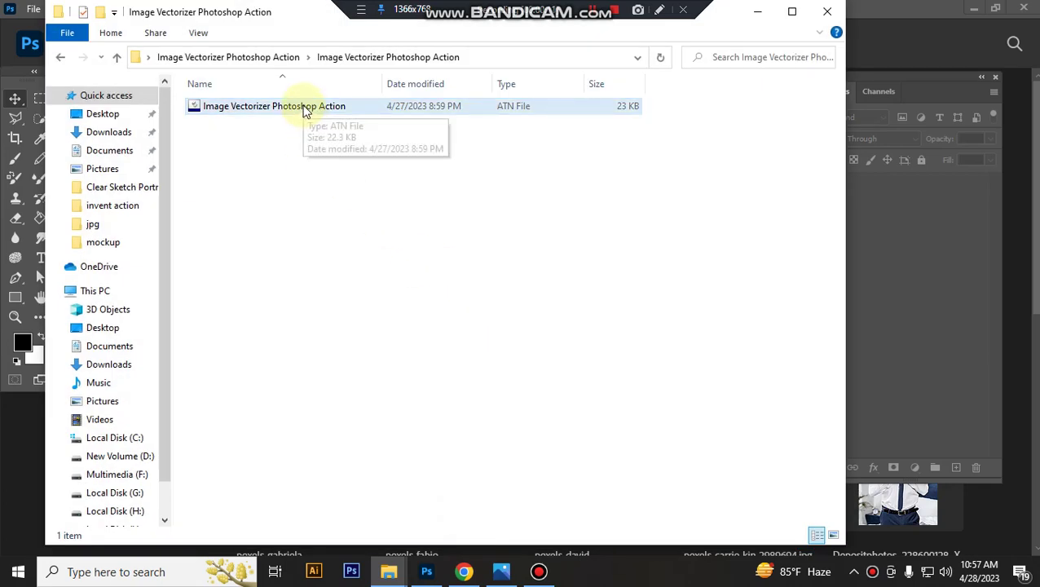
left_click(304, 109)
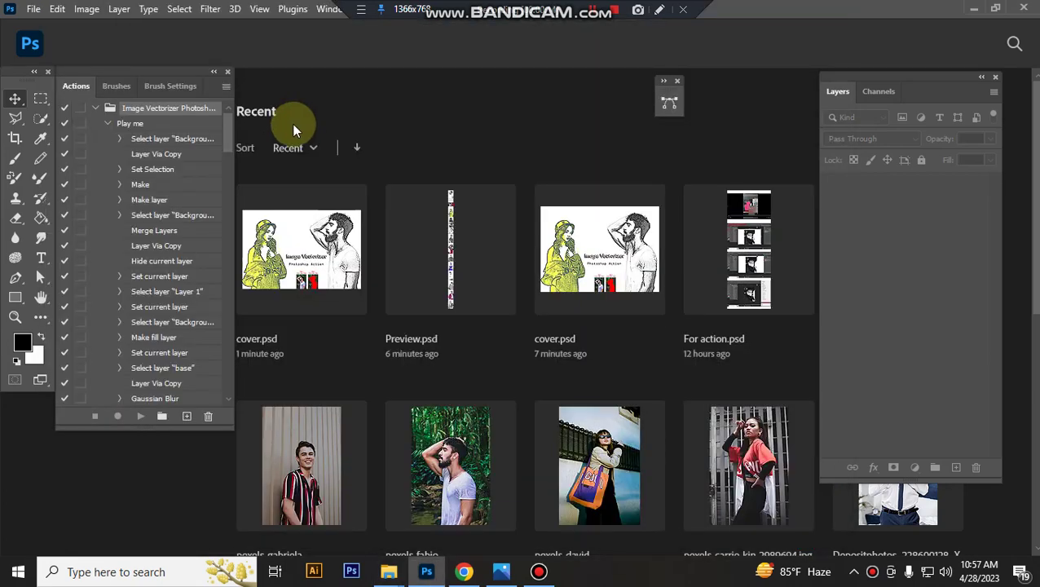
mouse_move(389, 571)
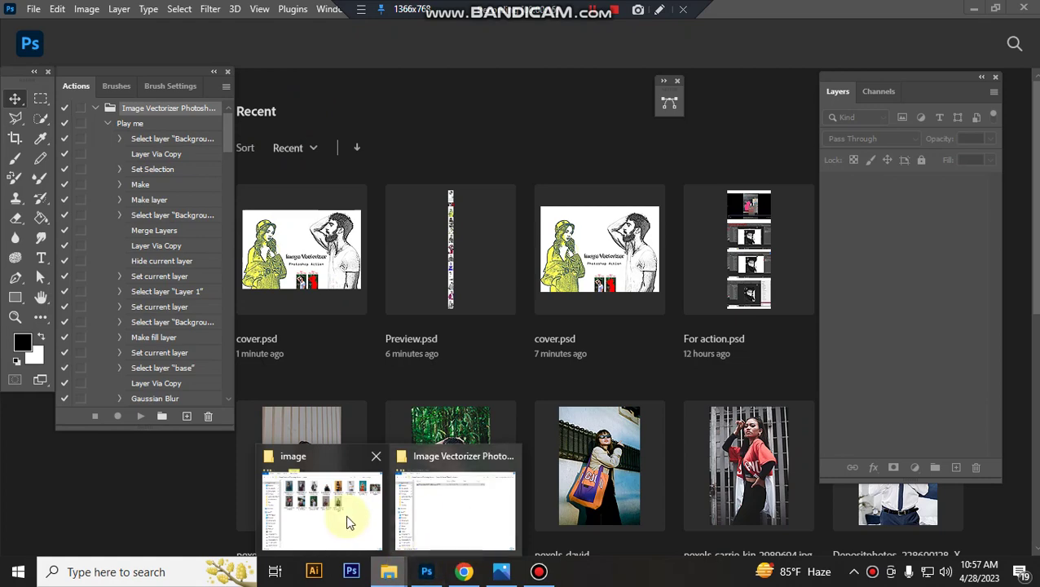
left_click(349, 522)
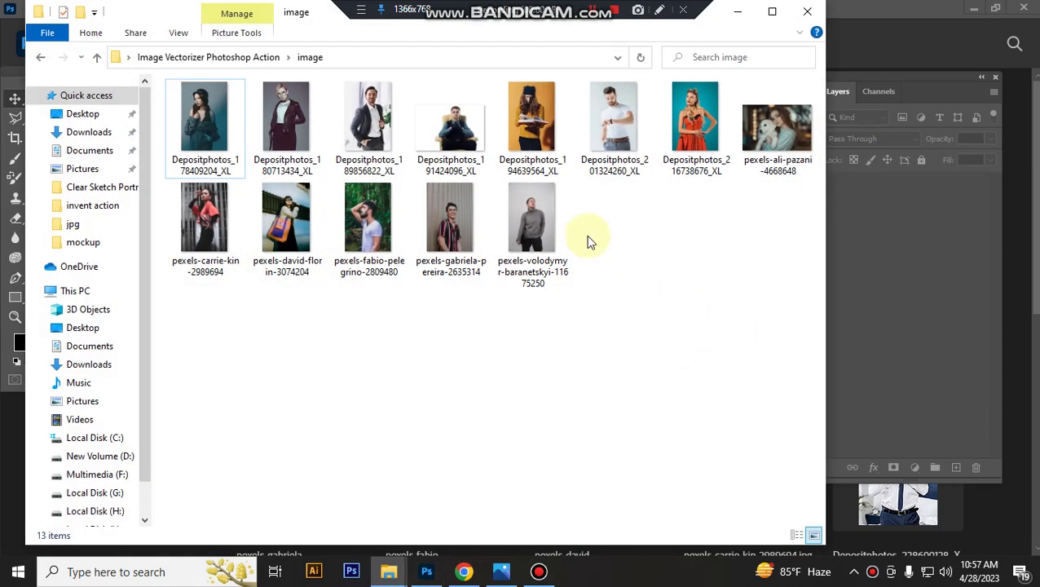
mouse_move(383, 237)
left_mouse_down()
mouse_move(463, 534)
mouse_move(507, 406)
left_mouse_up()
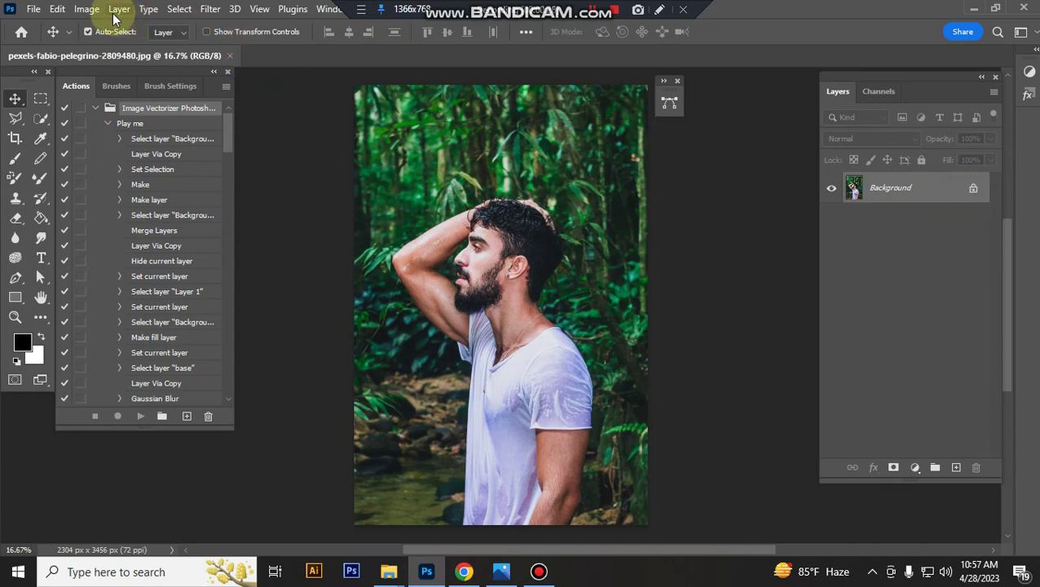
Step: Crop the portrait to a 3000 × 2000 px canvas, widening it with white sides
left_click(86, 9)
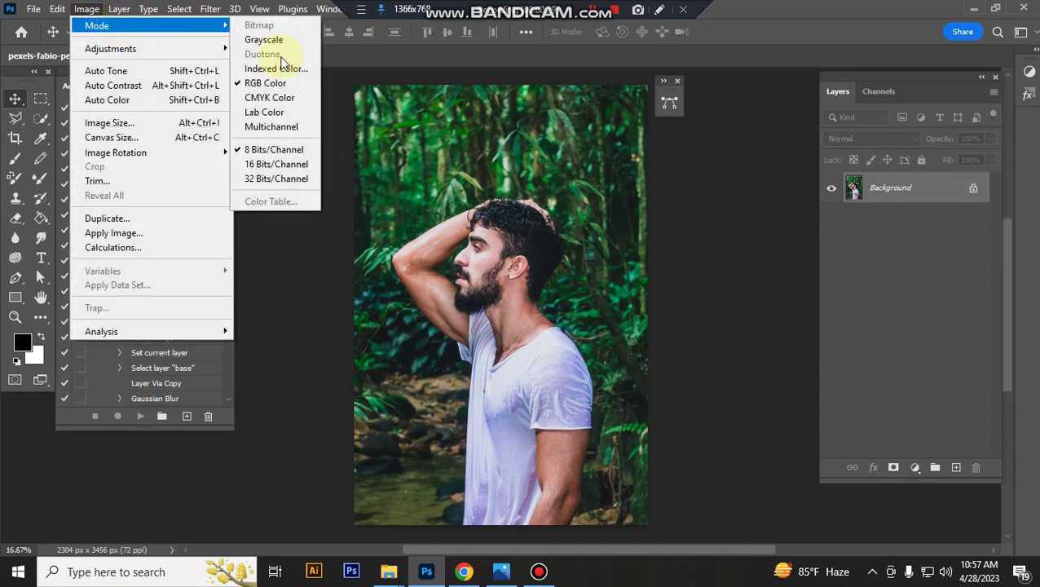
mouse_move(97, 25)
left_click(923, 185)
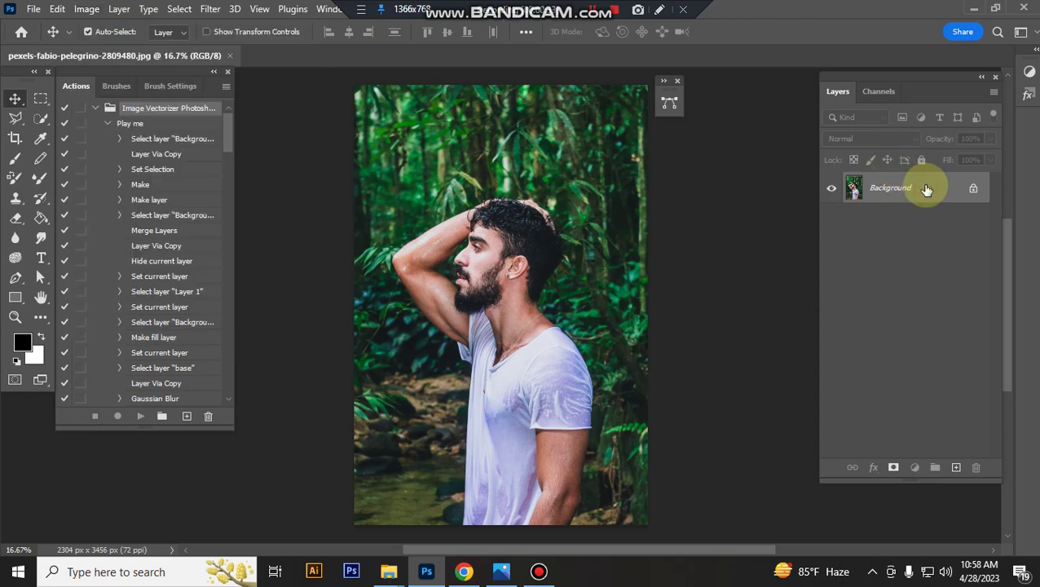
left_click(16, 139)
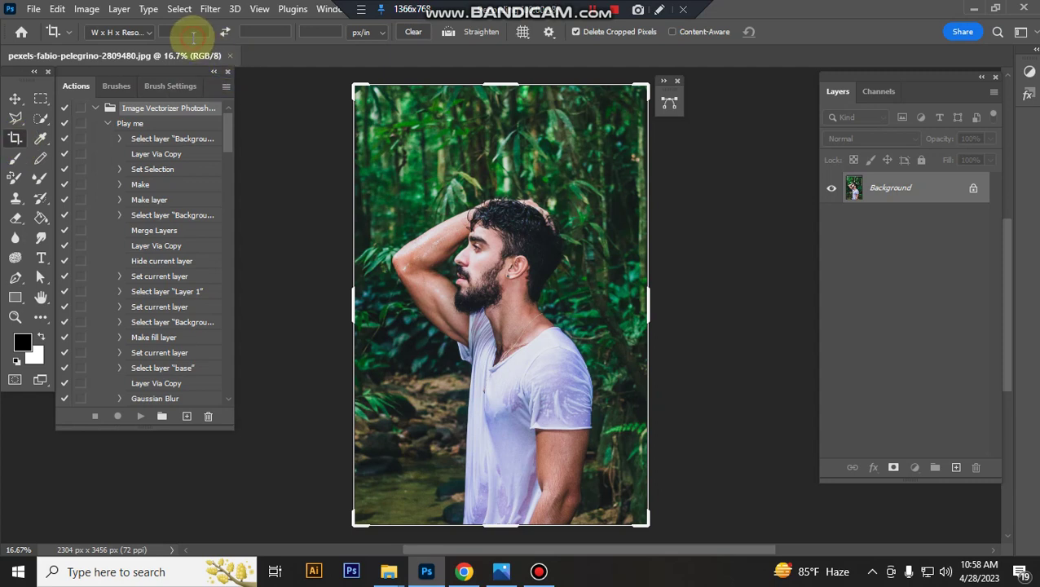
left_click(181, 33)
type("3")
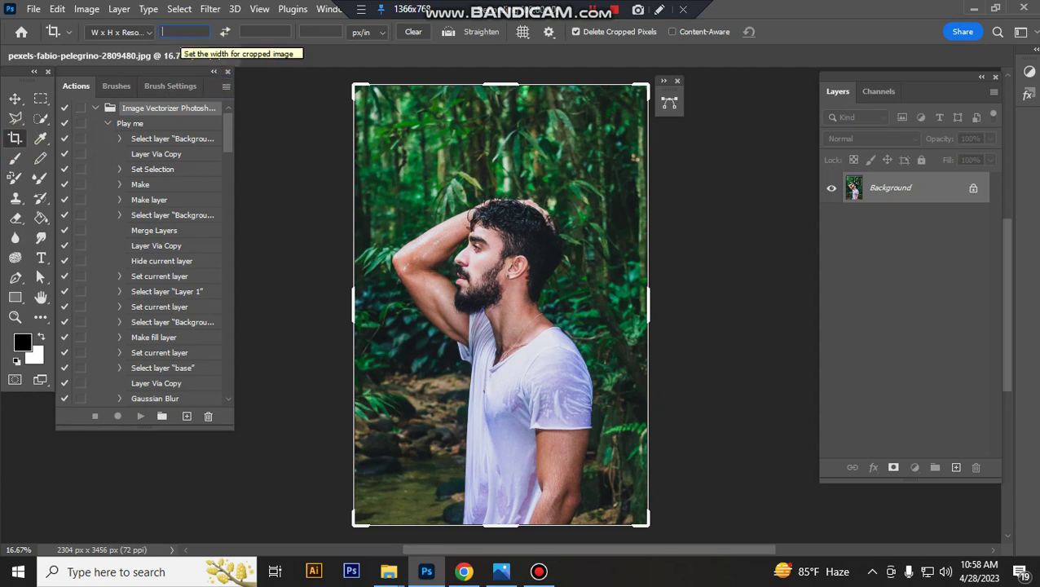
type("000")
left_click(278, 31)
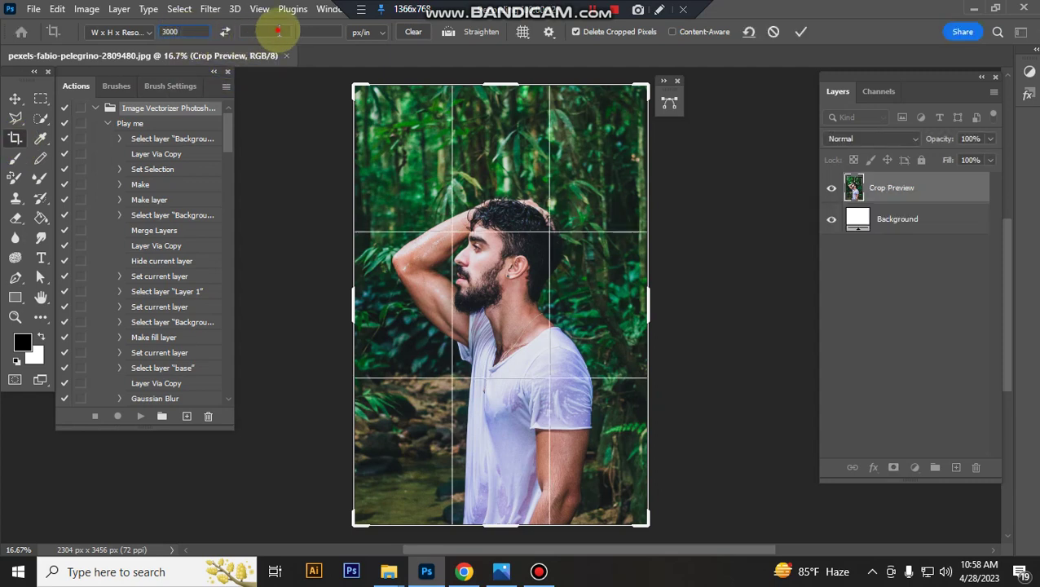
type("20")
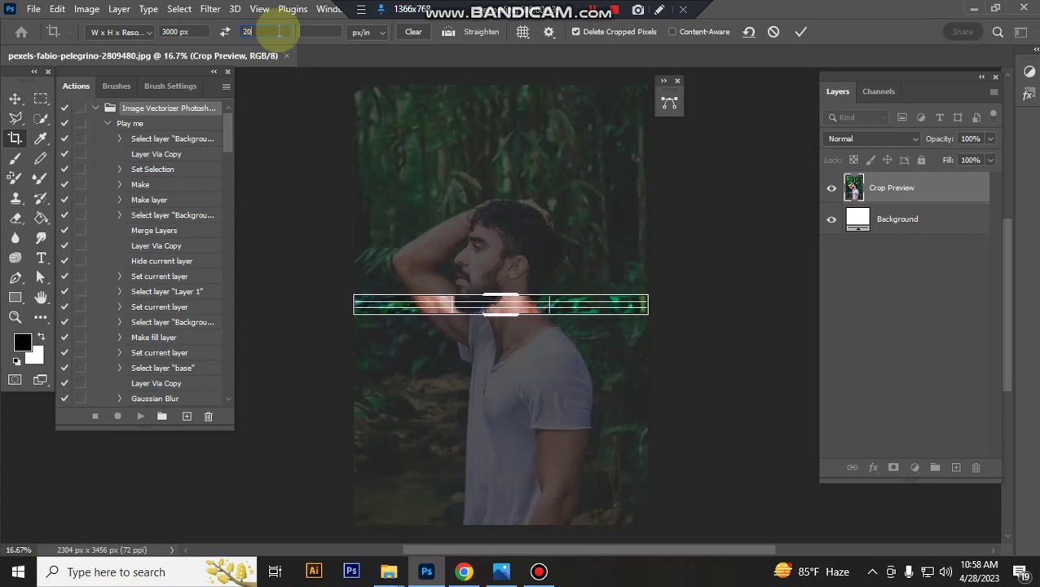
type("00")
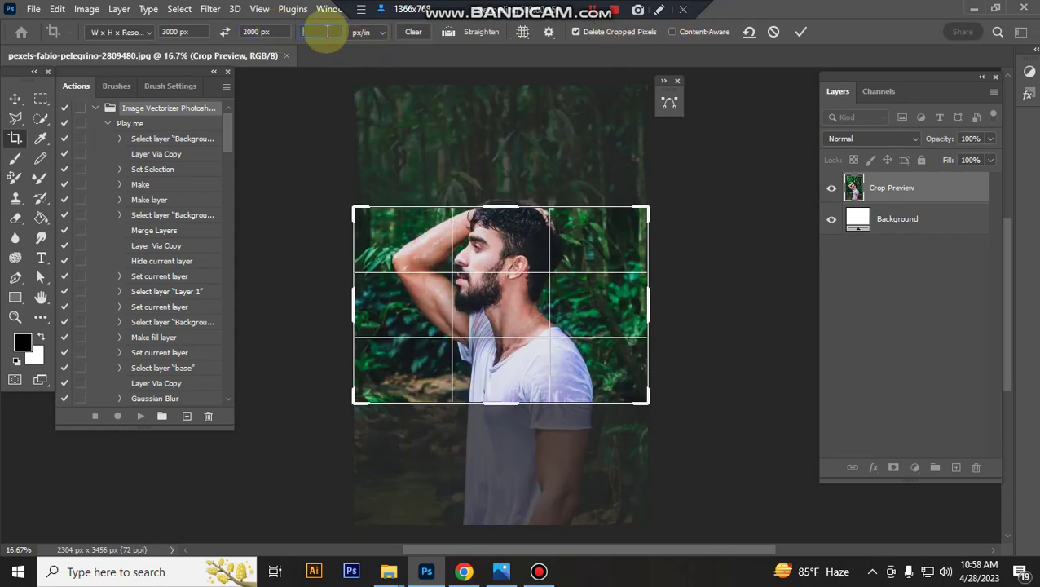
type("2")
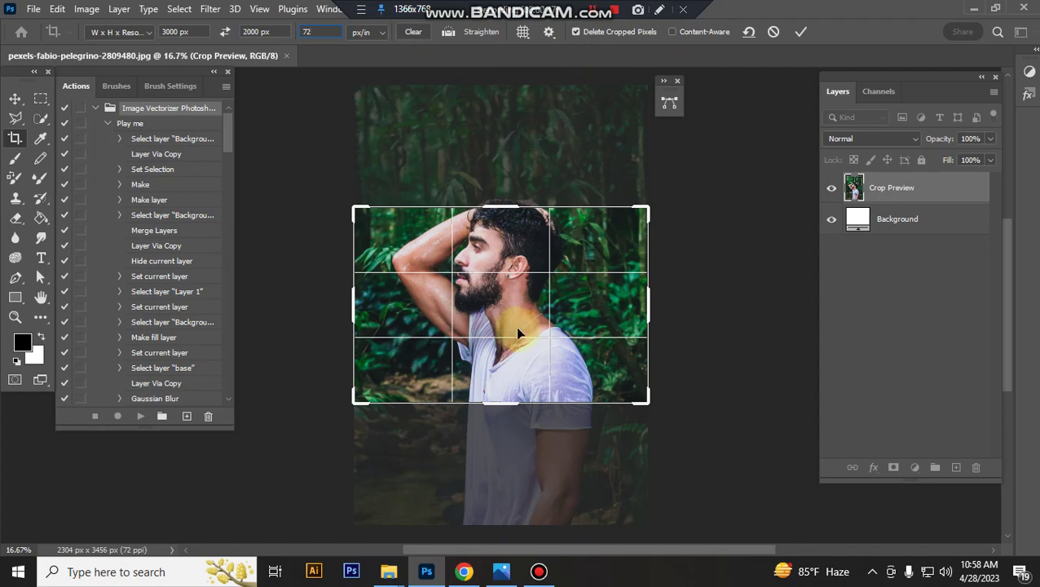
left_click_drag(500, 401, 517, 460)
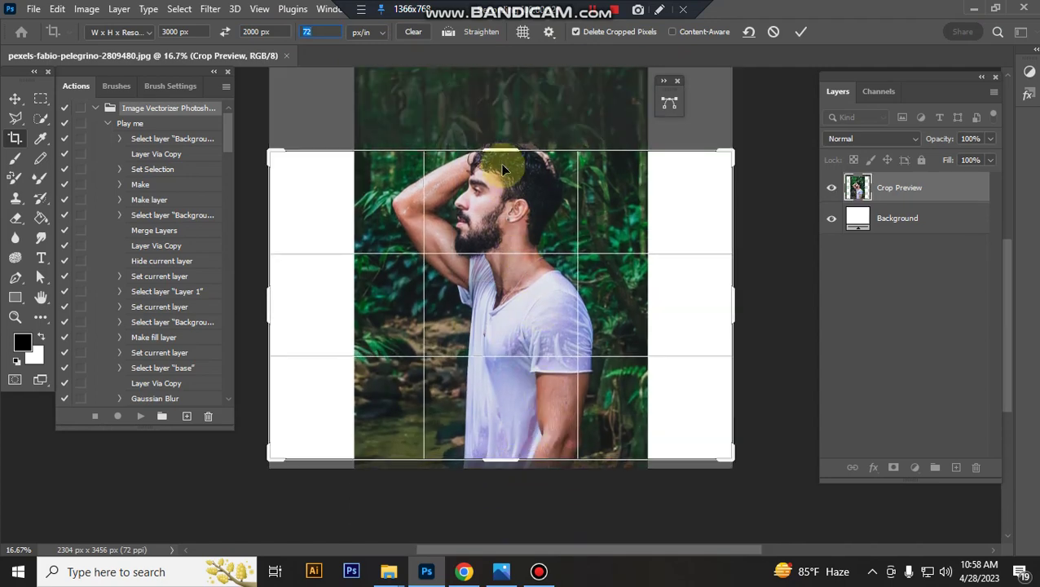
left_click_drag(504, 152, 504, 126)
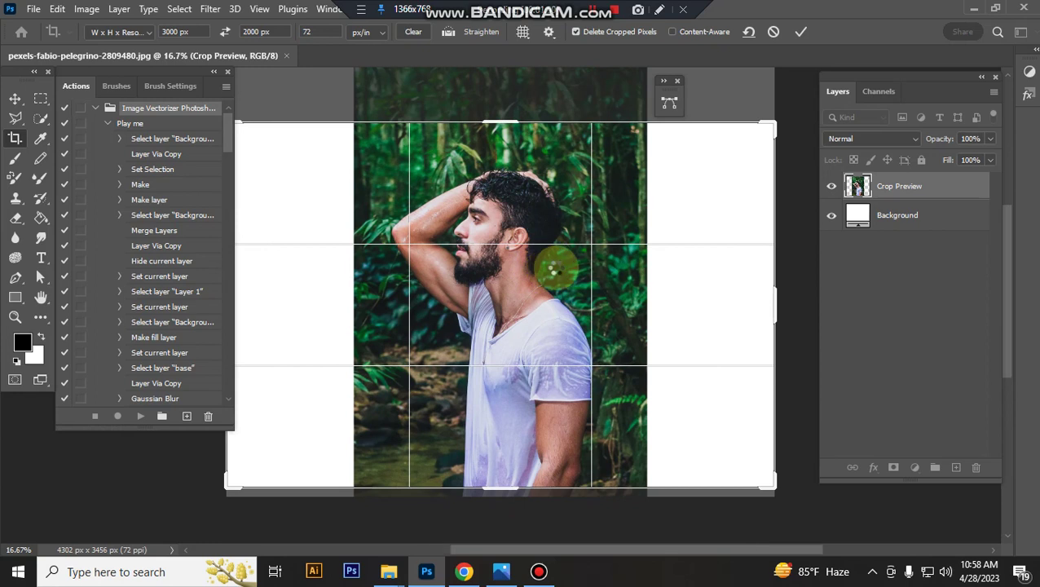
double_click(560, 267)
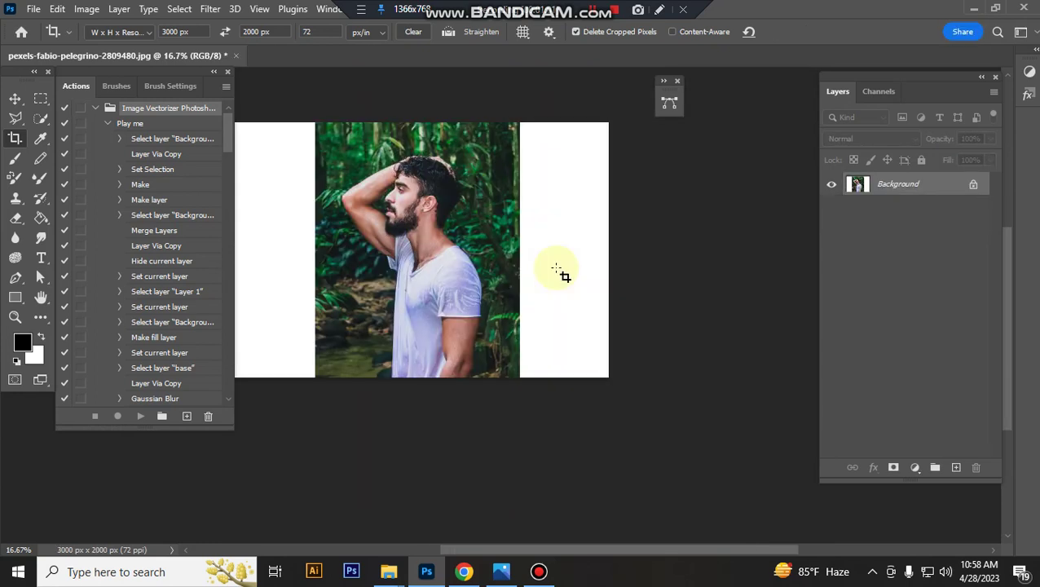
Step: Select the man with Select Subject and add an empty Layer 1 above Background
left_click(17, 100)
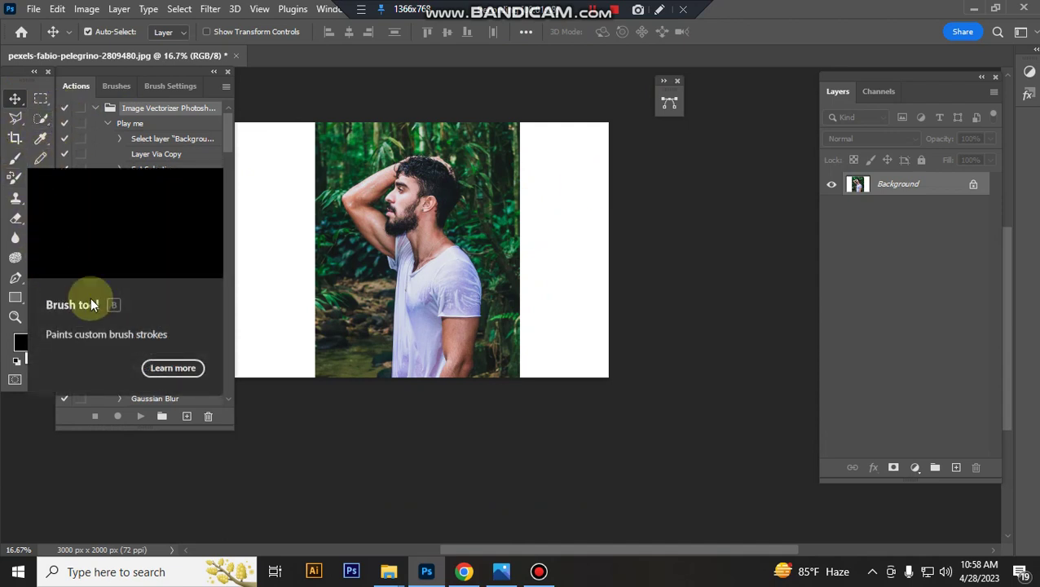
left_click(41, 118)
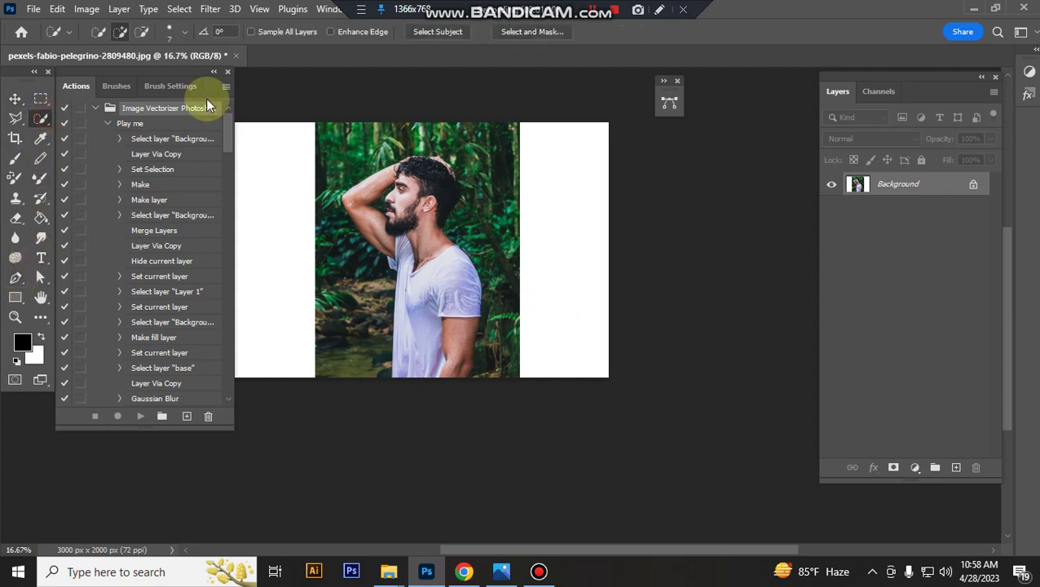
left_click(432, 37)
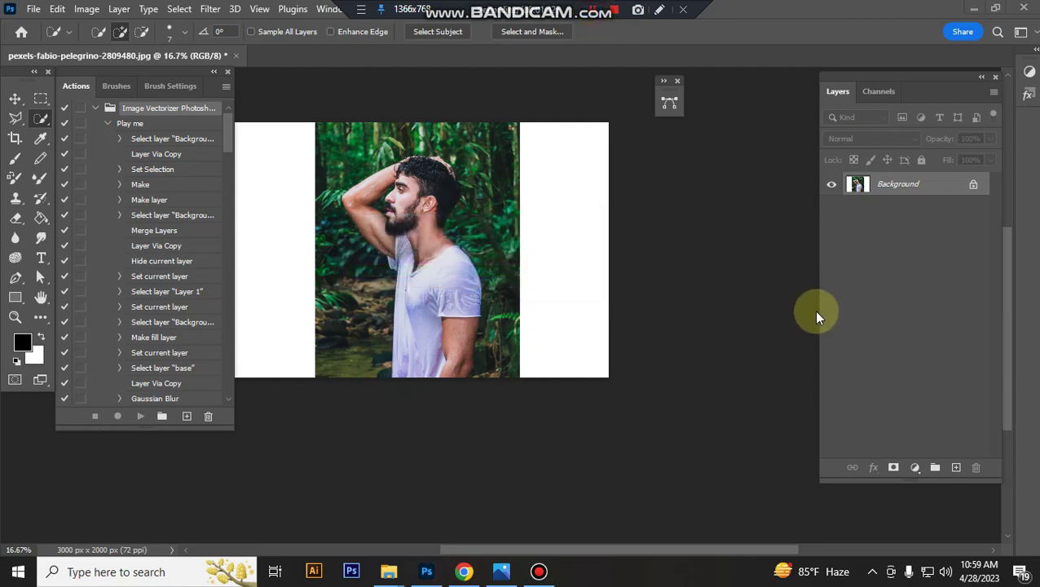
left_click(437, 33)
left_click(955, 466)
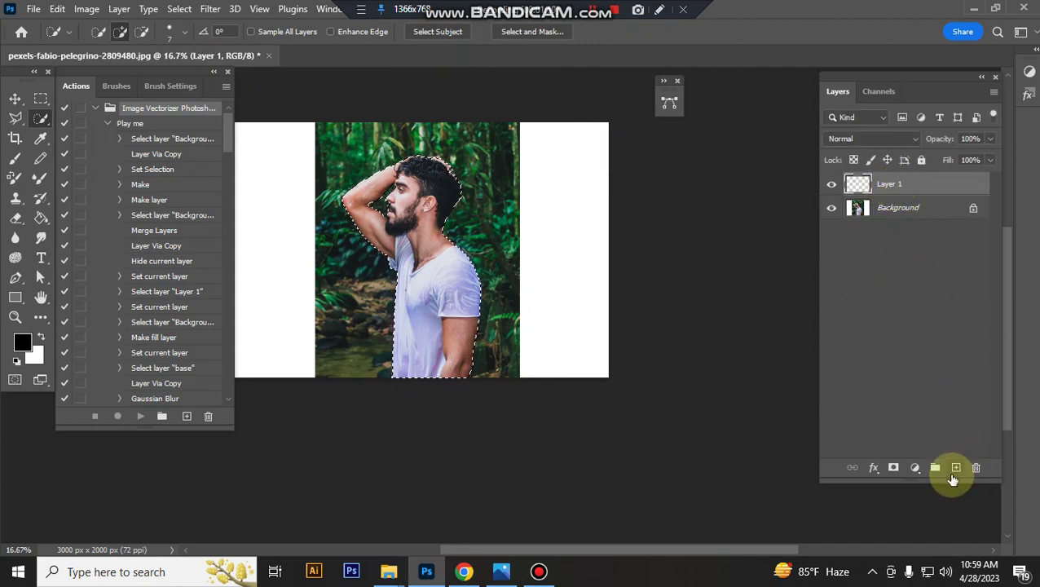
Step: Rename Layer 1 to 'paint'
double_click(889, 184)
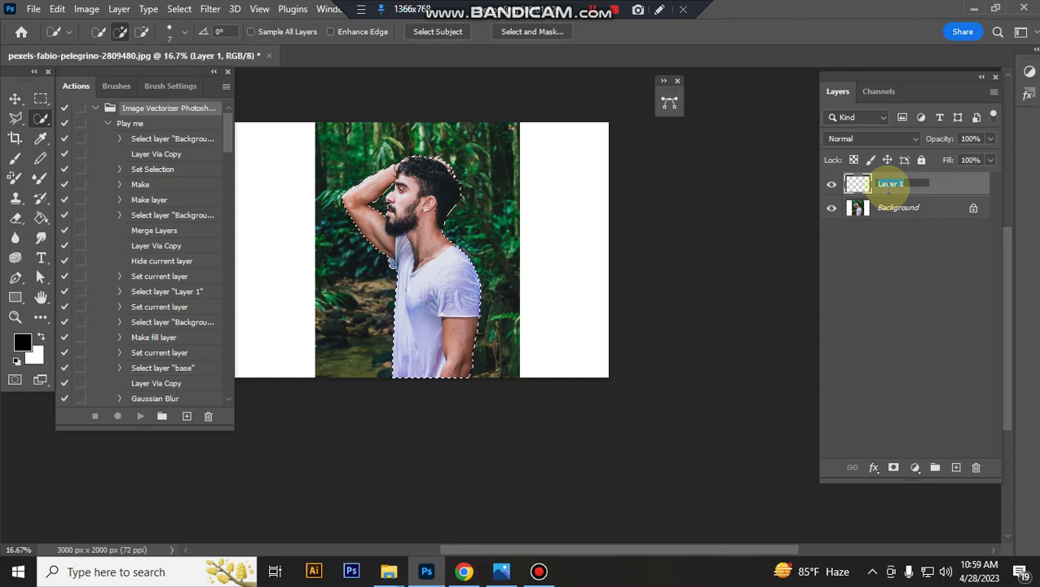
type("hairnt")
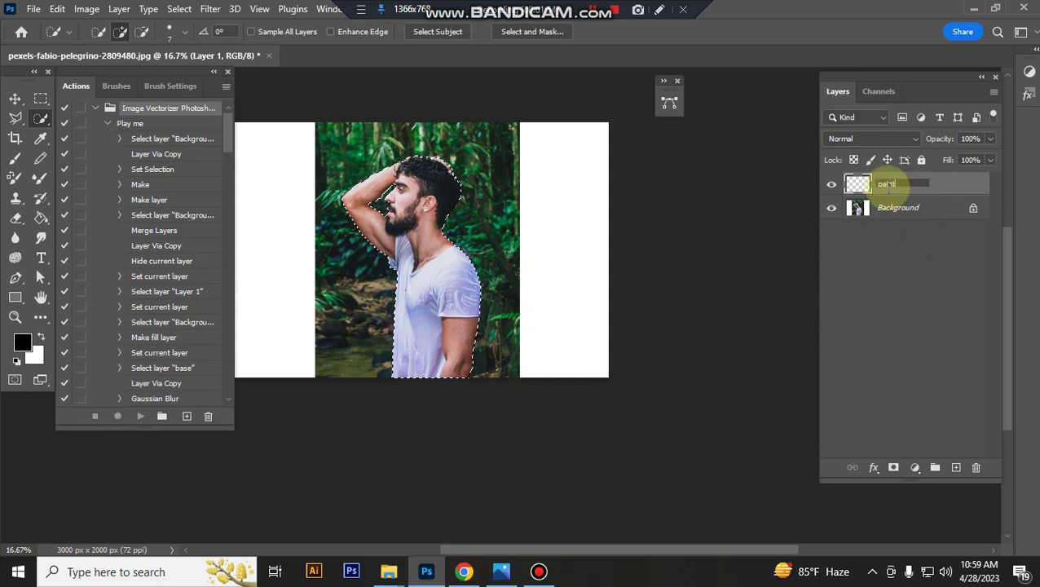
left_click(952, 190)
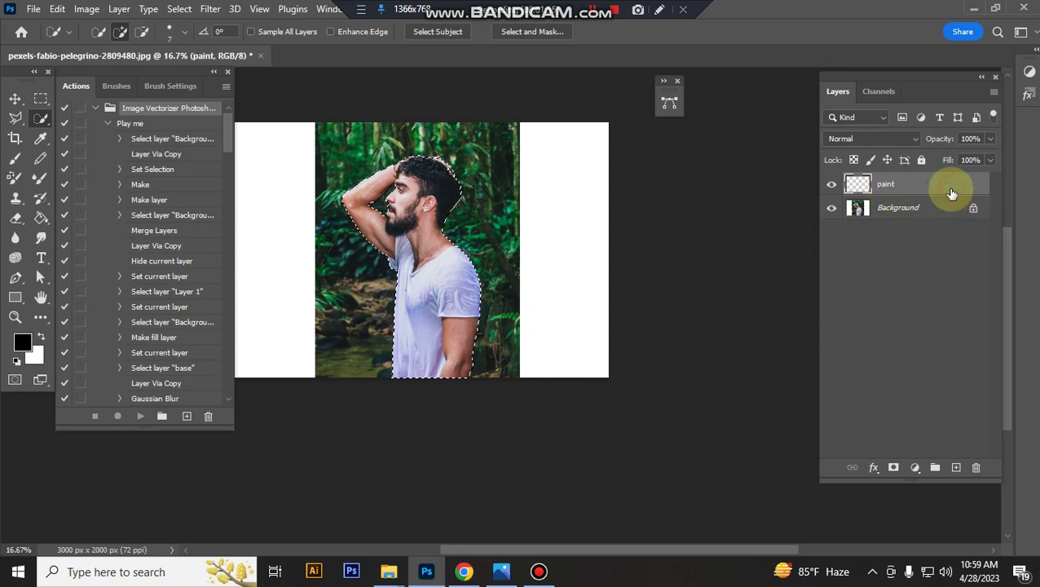
Step: Fill the selected man with pure red using the Paint Bucket
left_click(23, 342)
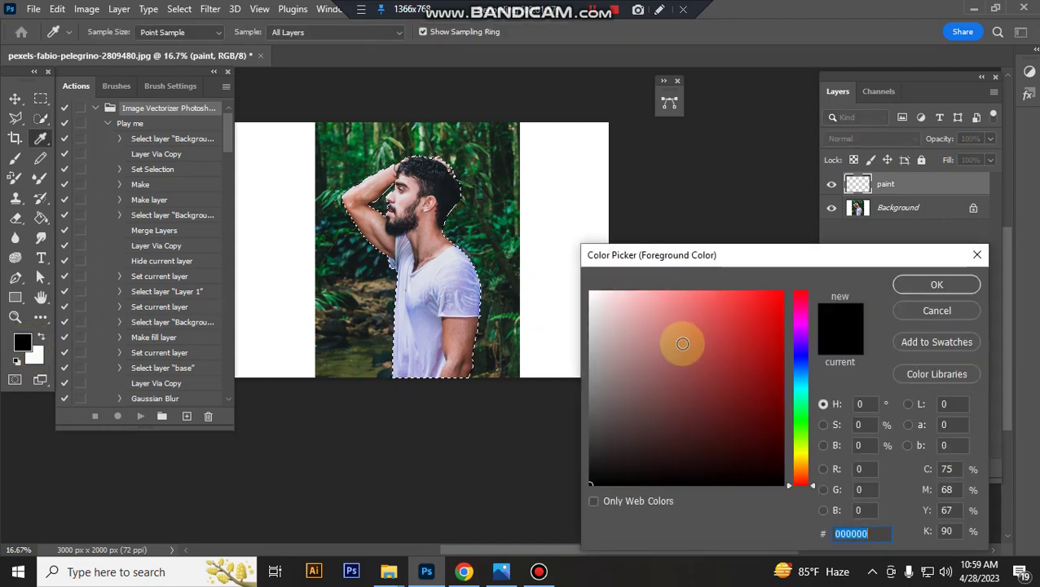
left_click_drag(680, 343, 797, 262)
left_click(971, 281)
right_click(41, 217)
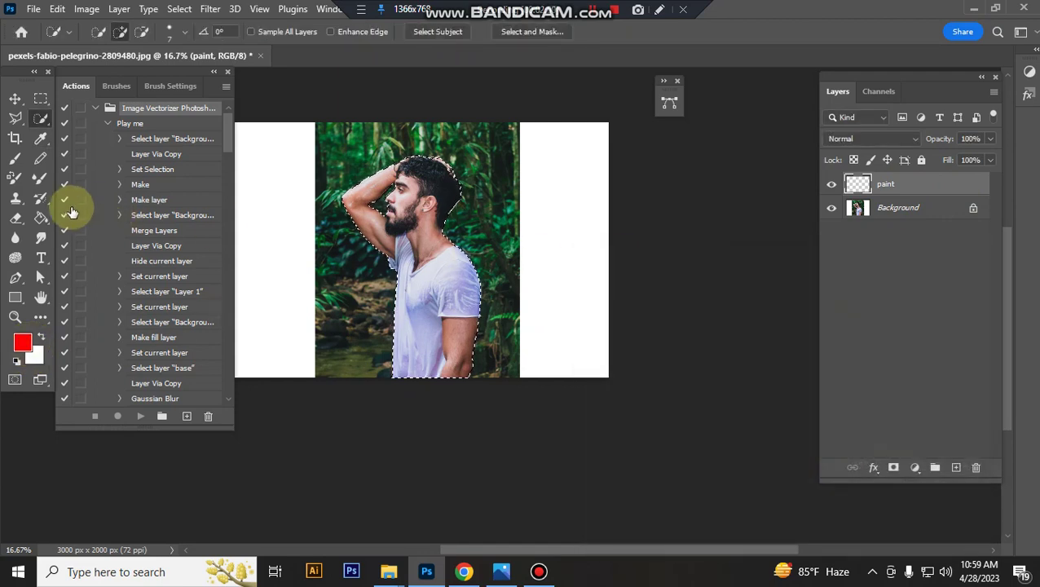
left_click(81, 234)
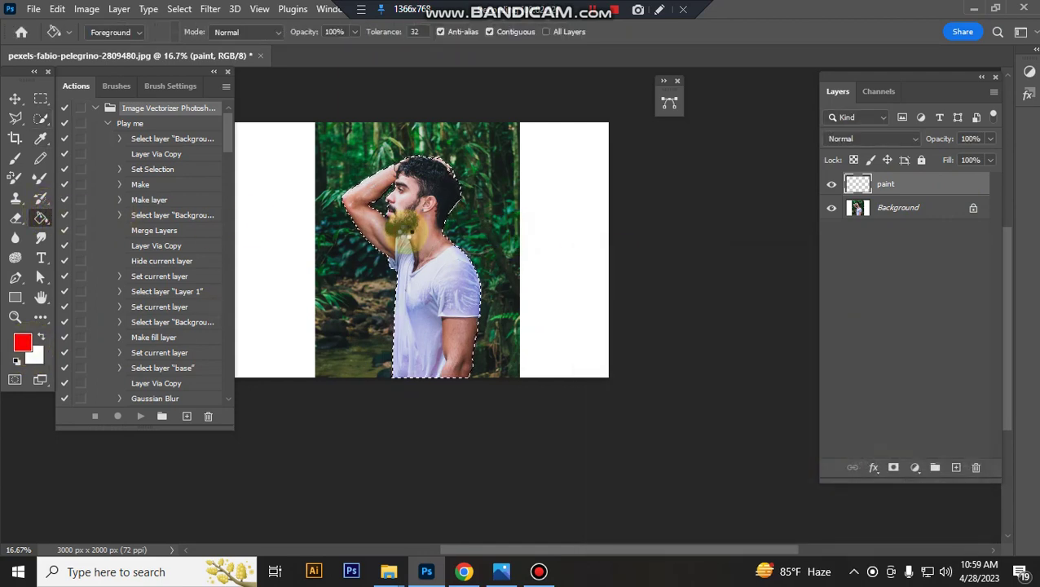
left_click(403, 229)
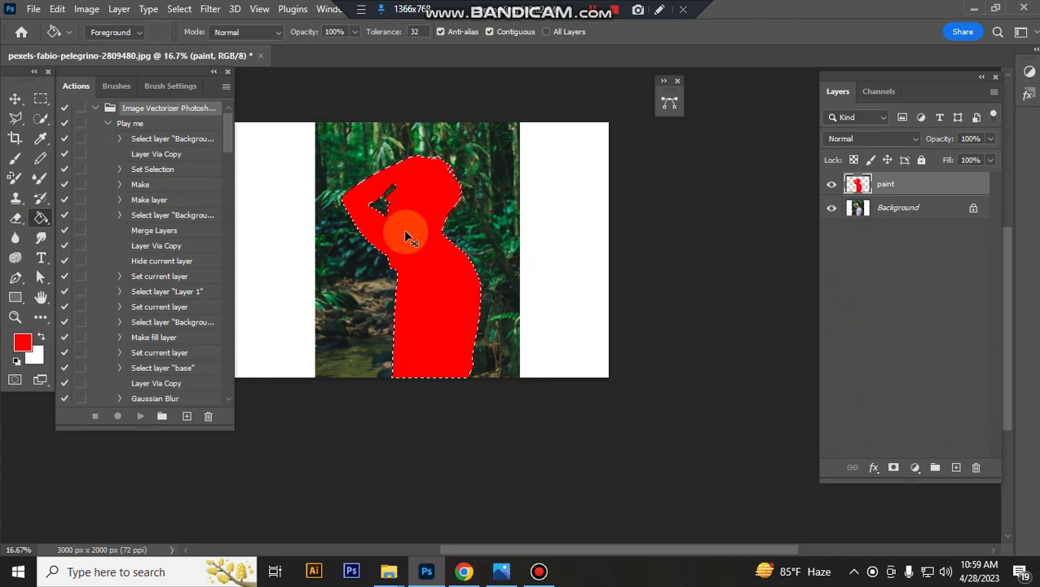
Step: Hide the red paint layer, reset colours to black and white, and play the Play me action
left_click(15, 99)
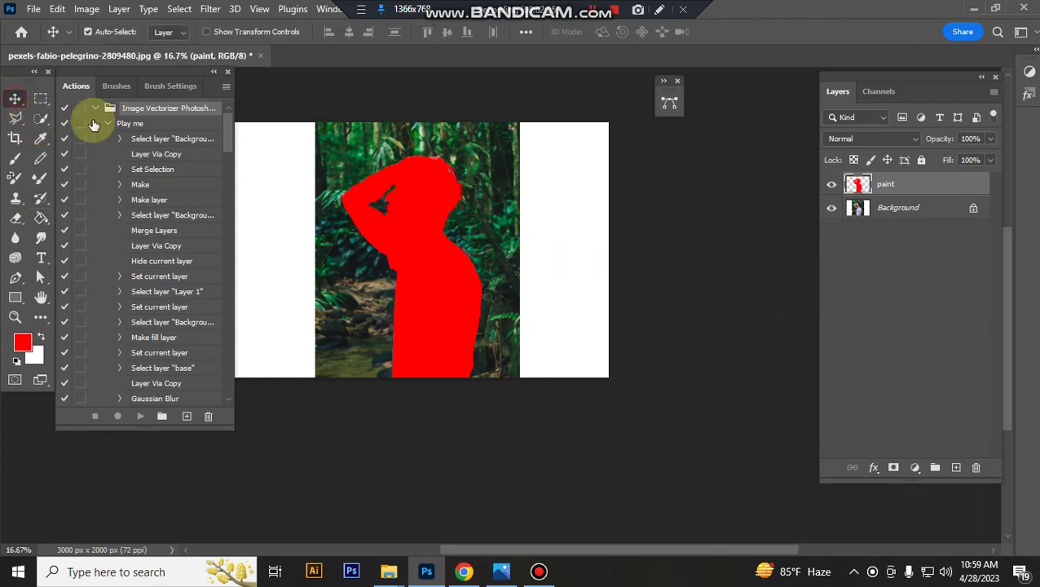
left_click(832, 185)
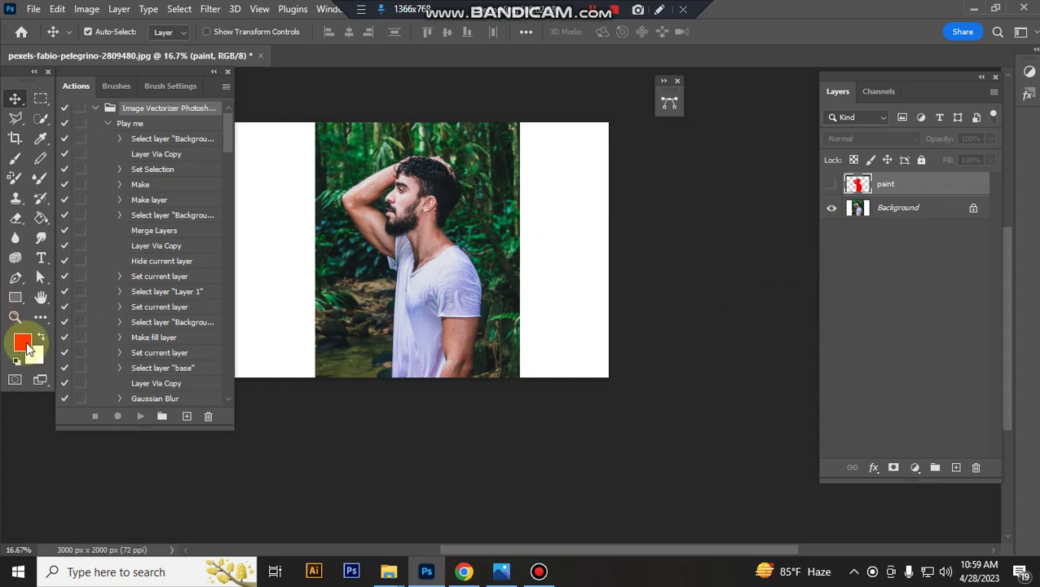
left_click(15, 362)
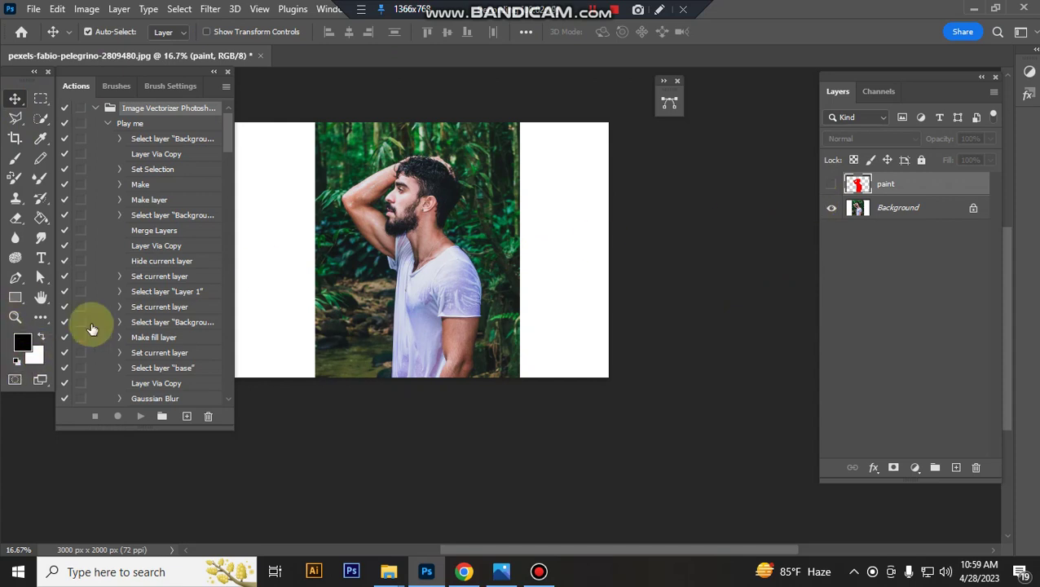
left_click(131, 124)
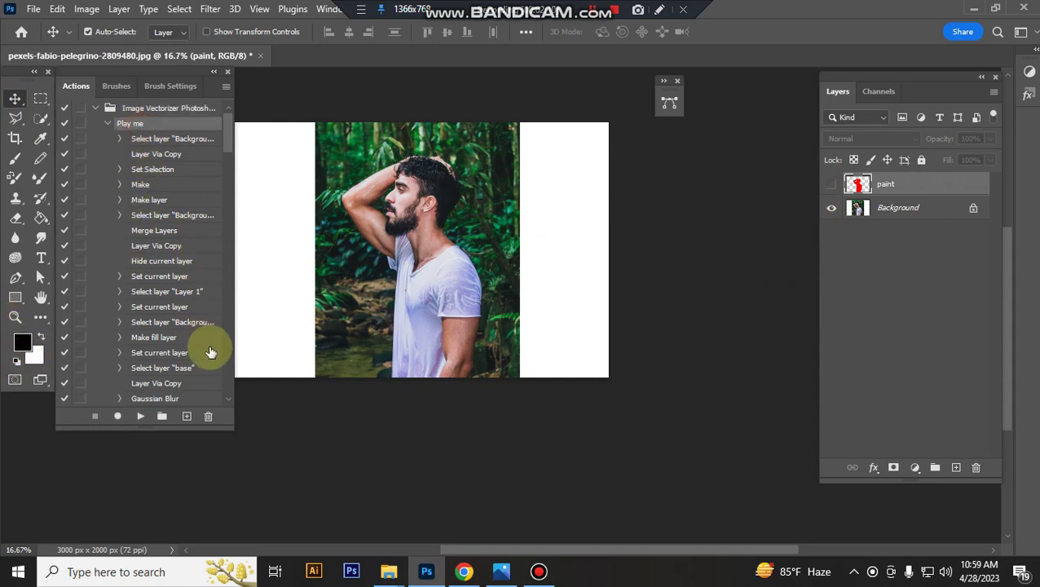
left_click(139, 419)
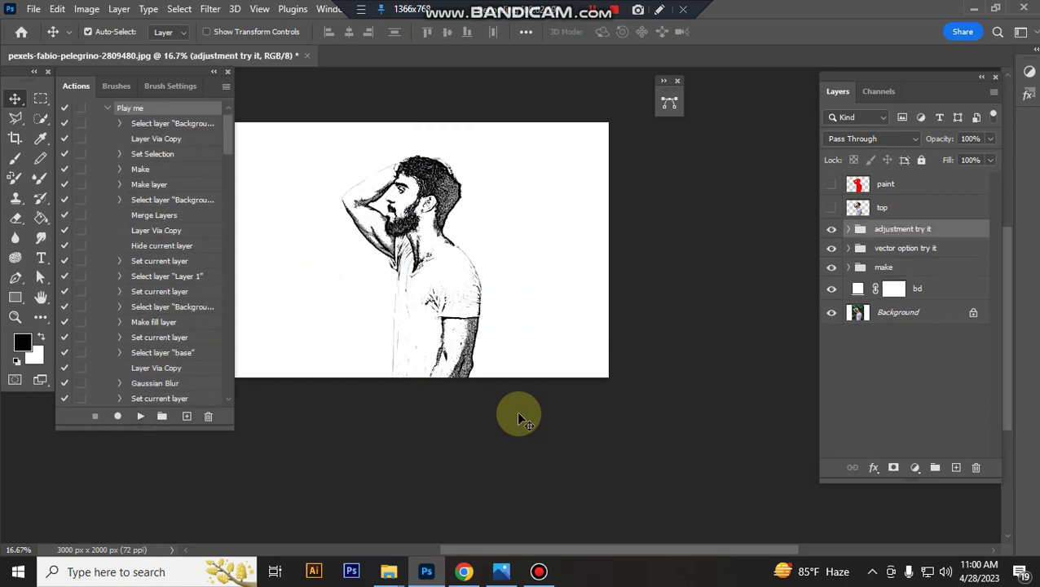
Step: Zoom in on the man's figure and hide the adjustment try it group
key("ctrl+plus")
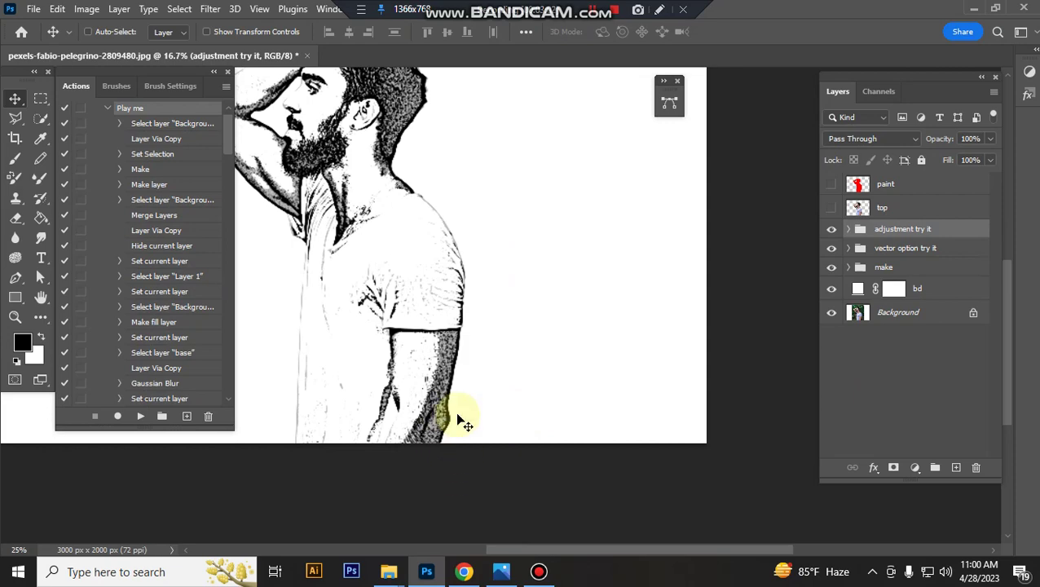
left_click(423, 286, "ctrl")
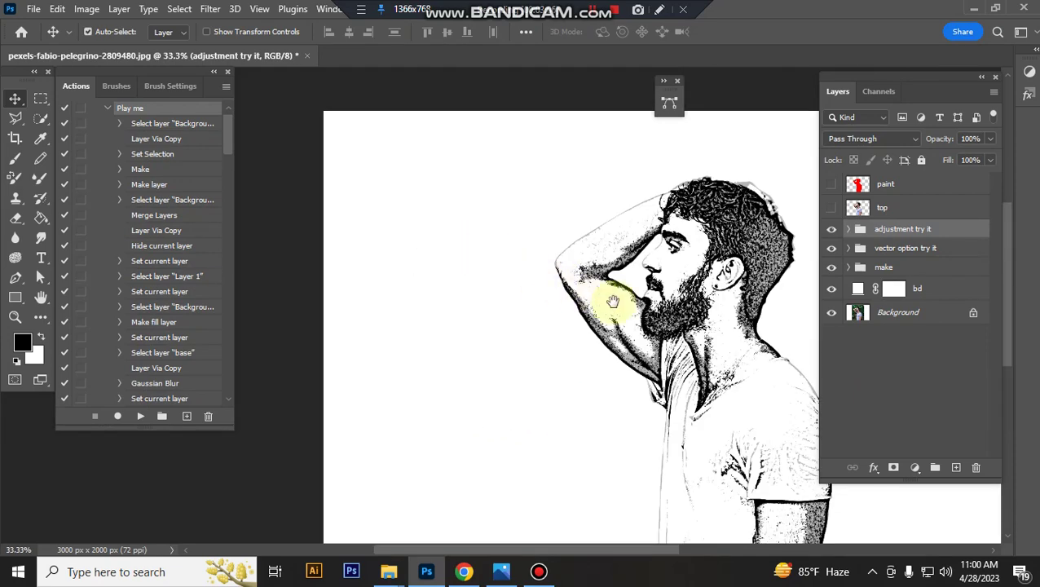
left_click_drag(613, 298, 483, 233)
left_click_drag(591, 267, 541, 250)
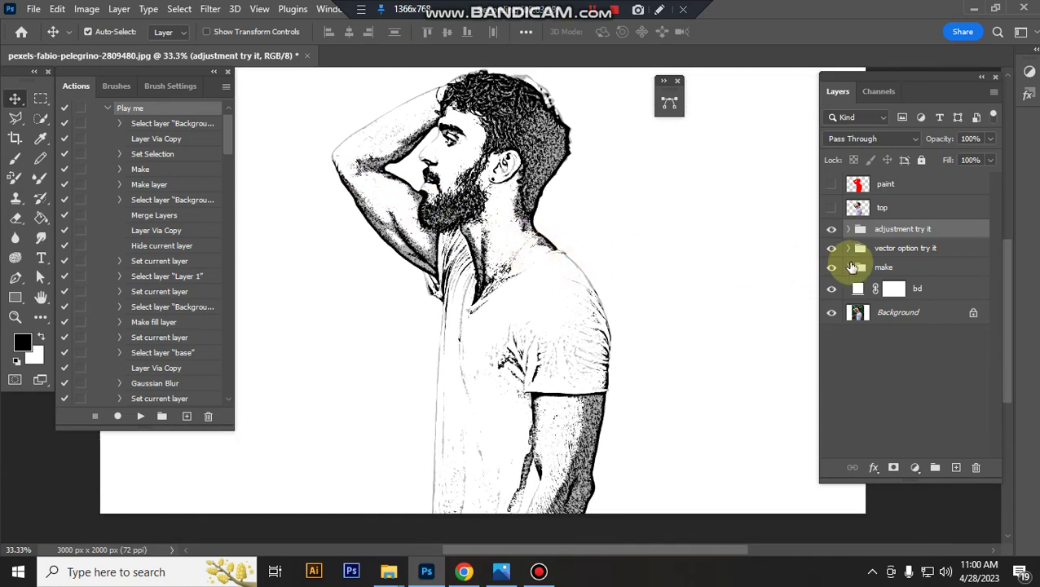
left_click(830, 231)
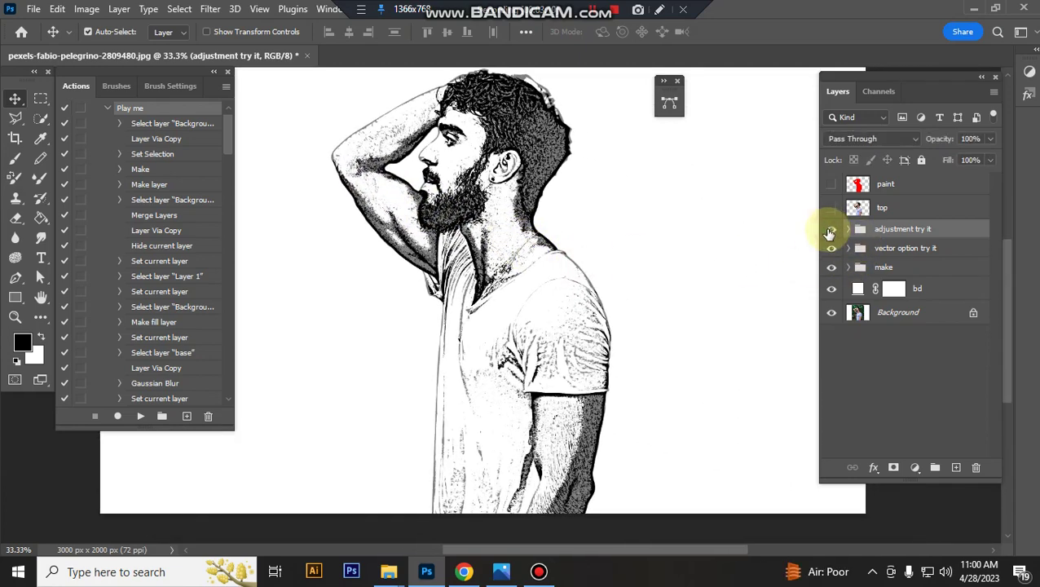
Step: Reshow the adjustment try it group, set Brightness/Contrast contrast to 100 and Levels black input to 26
left_click(831, 231)
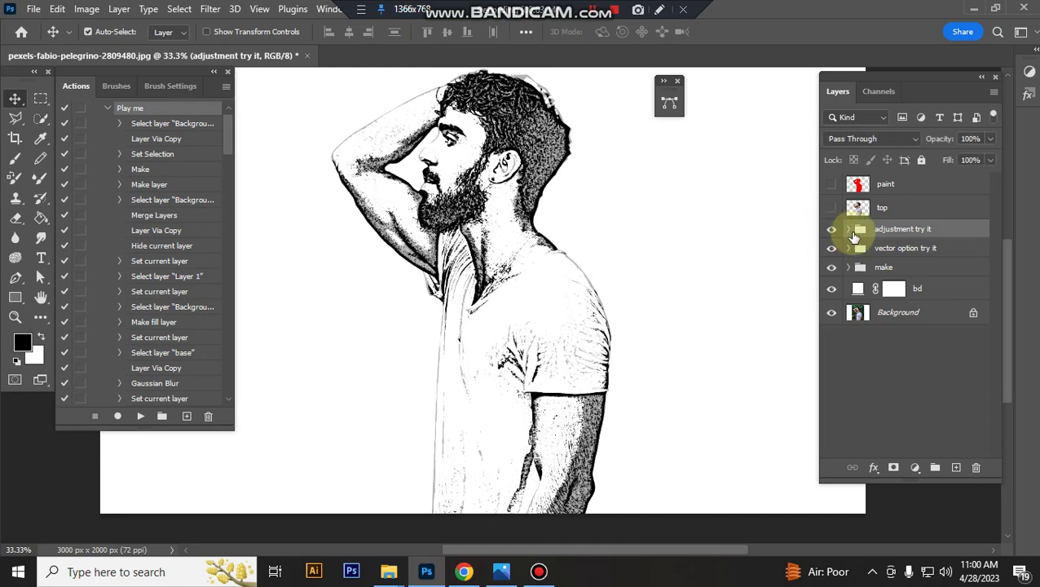
left_click(848, 229)
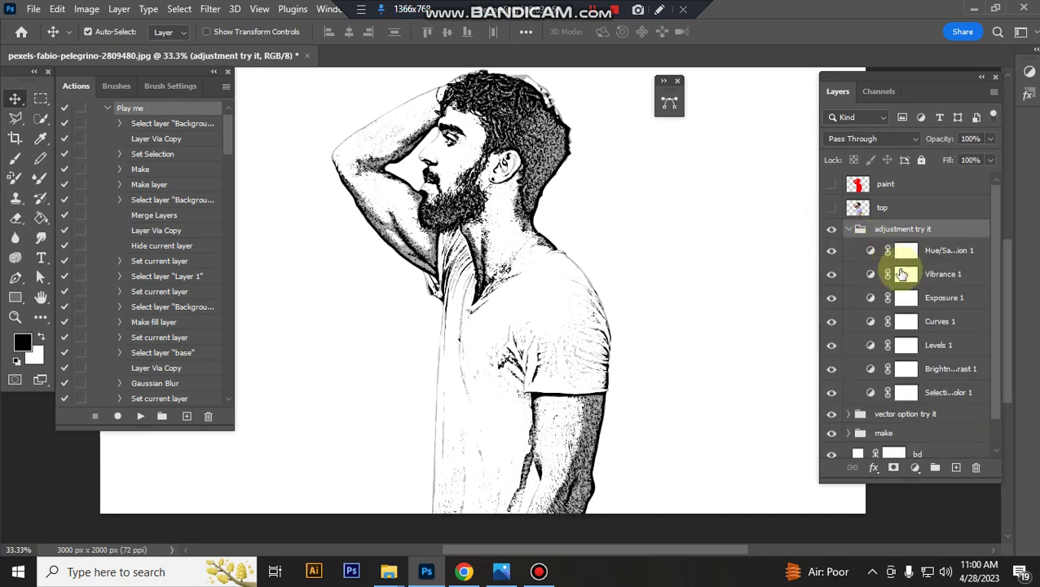
left_click(870, 371)
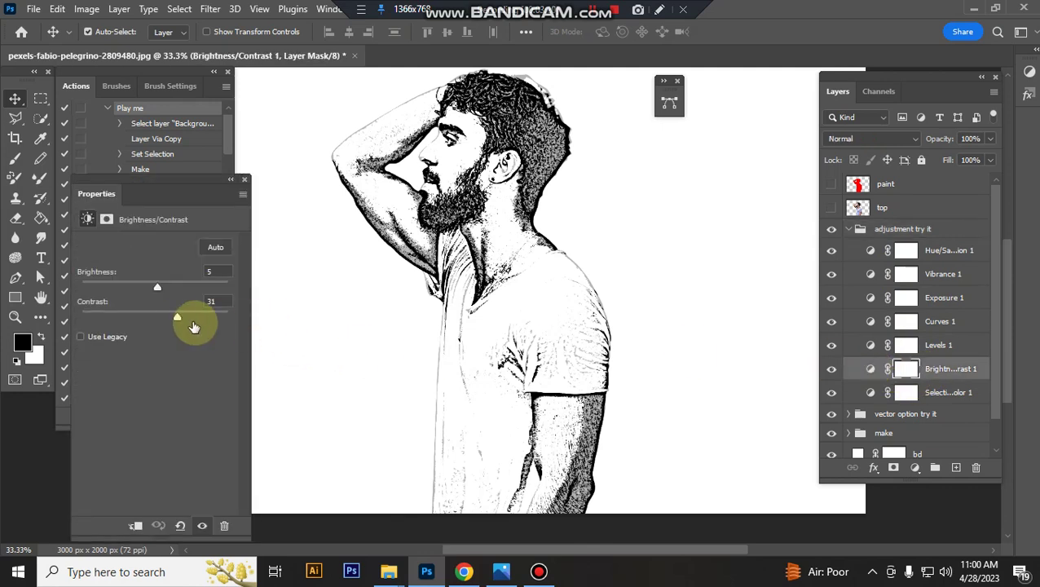
left_click_drag(177, 316, 268, 320)
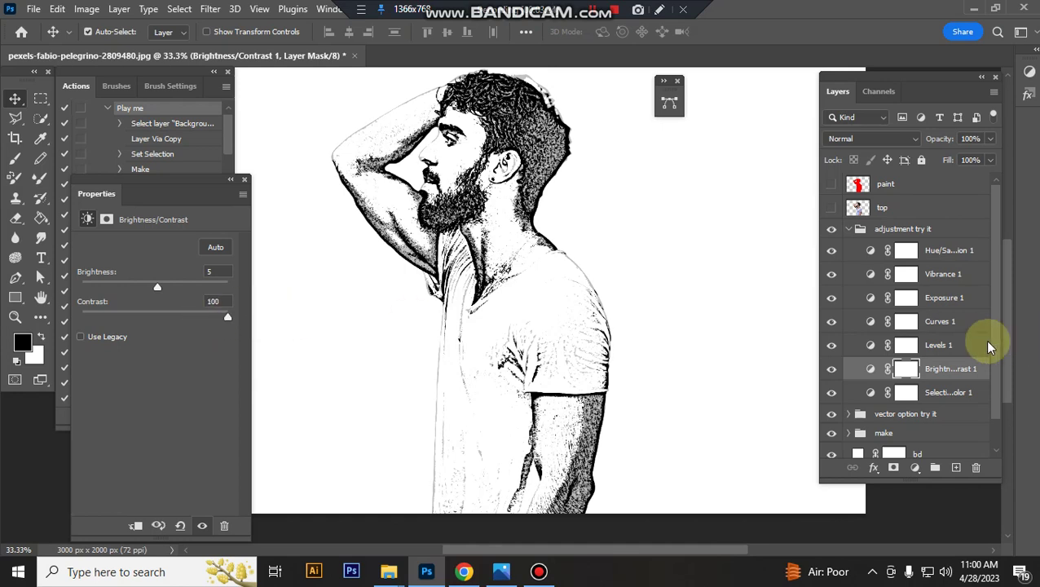
left_click(869, 345)
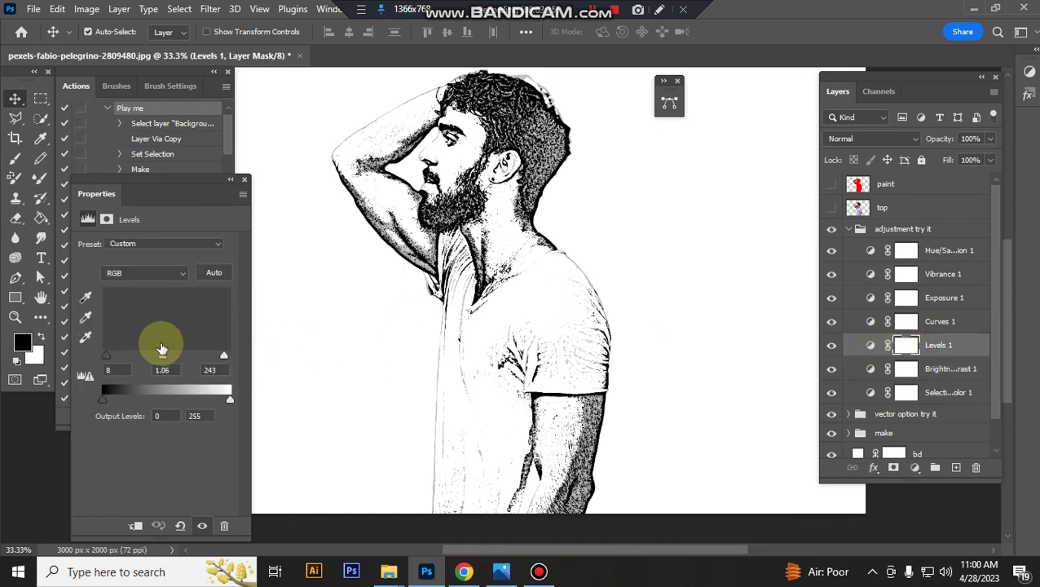
left_click_drag(107, 356, 172, 357)
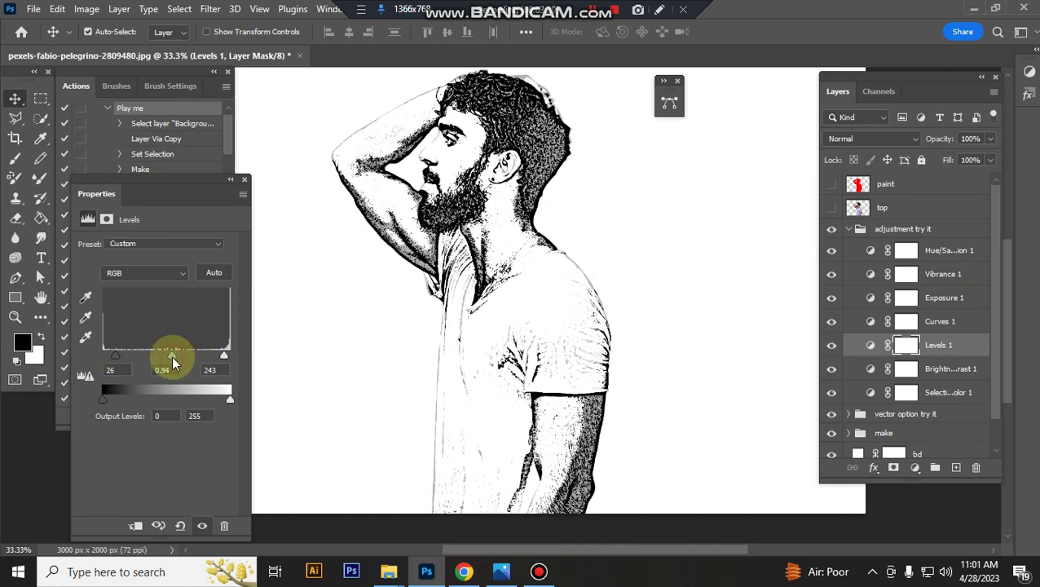
Step: In Selective Color 1, set Black to -48 for whites, +31 in Blacks and +12 in Neutrals
left_click(871, 394)
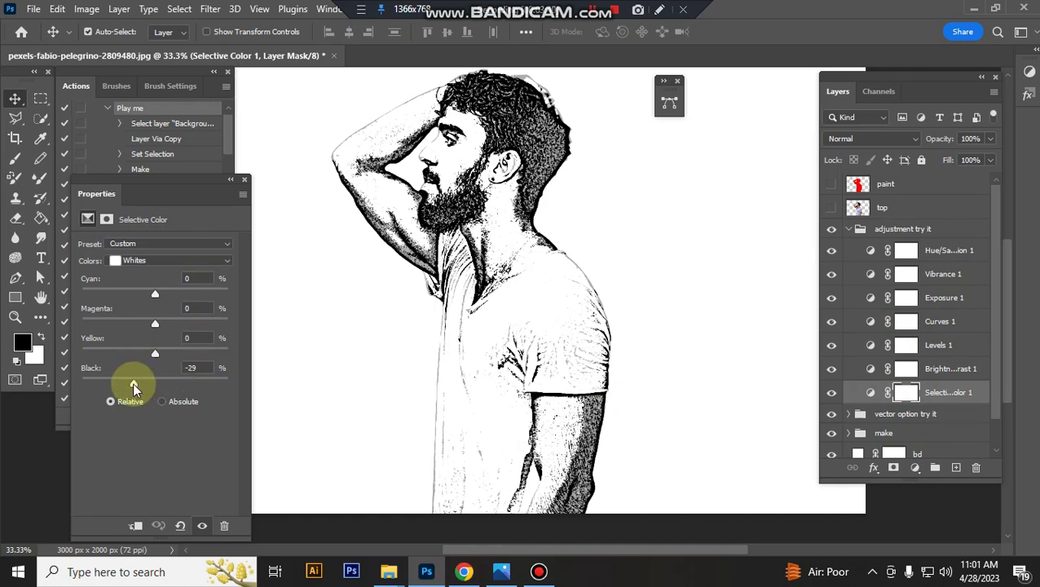
left_click_drag(132, 383, 120, 383)
left_click(224, 264)
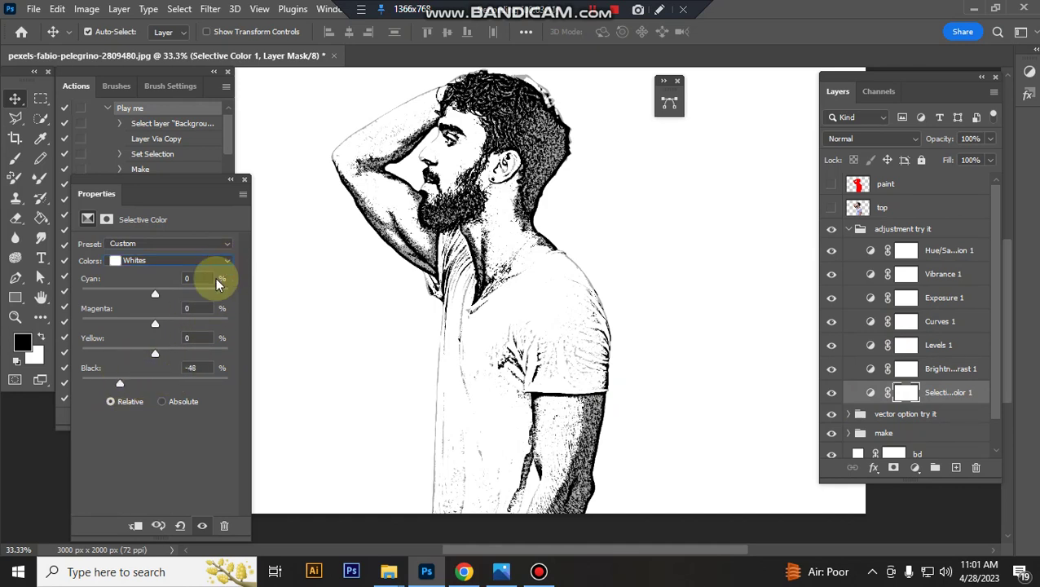
left_click(128, 364)
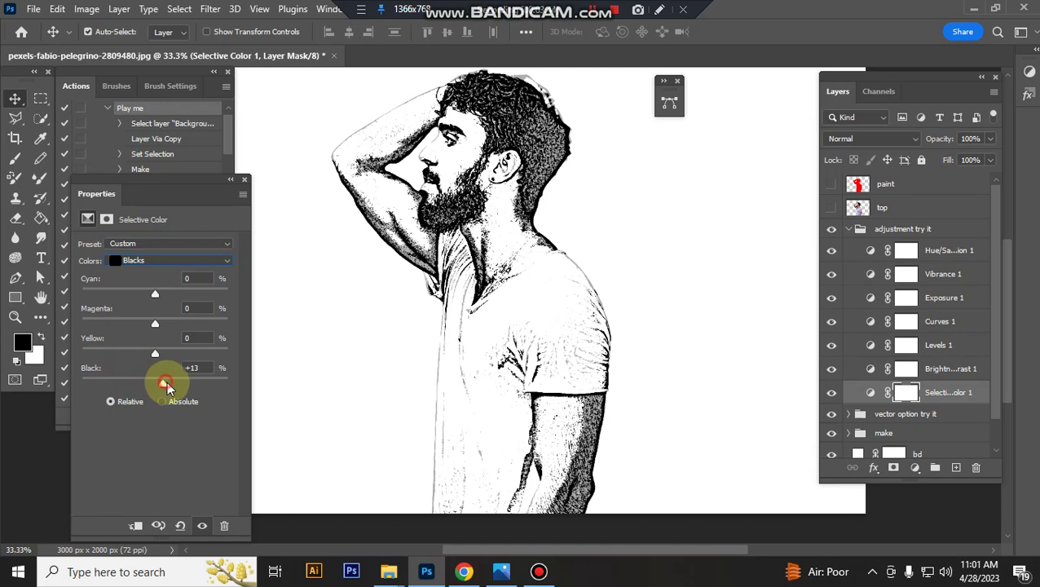
left_click_drag(176, 388, 177, 388)
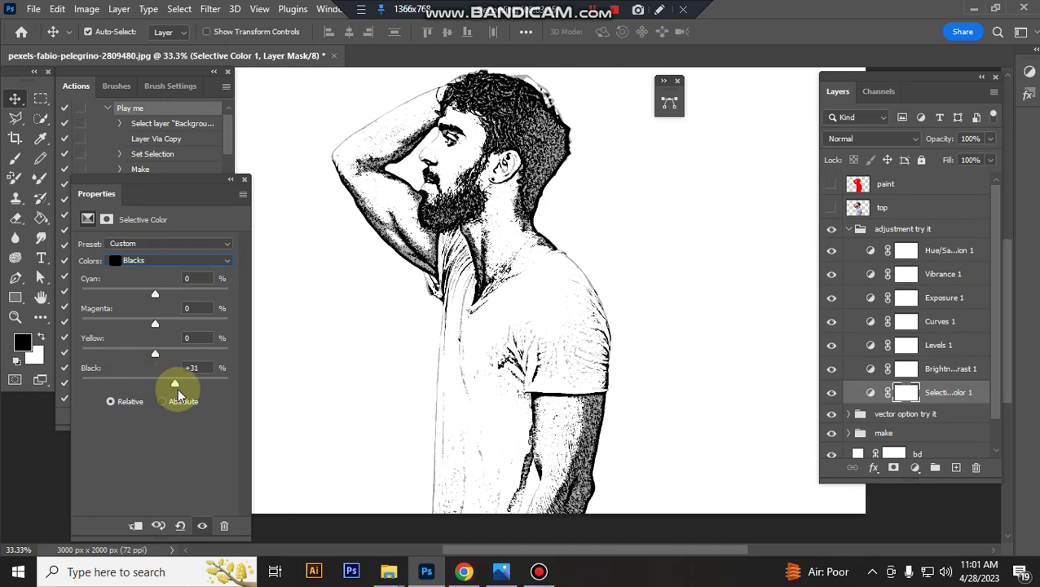
left_click(226, 265)
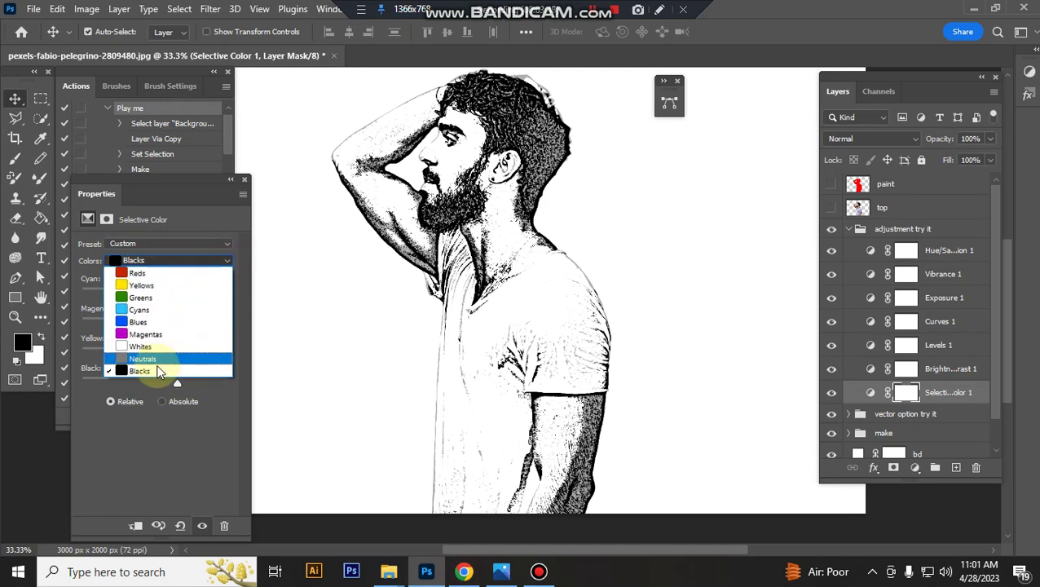
left_click(123, 352)
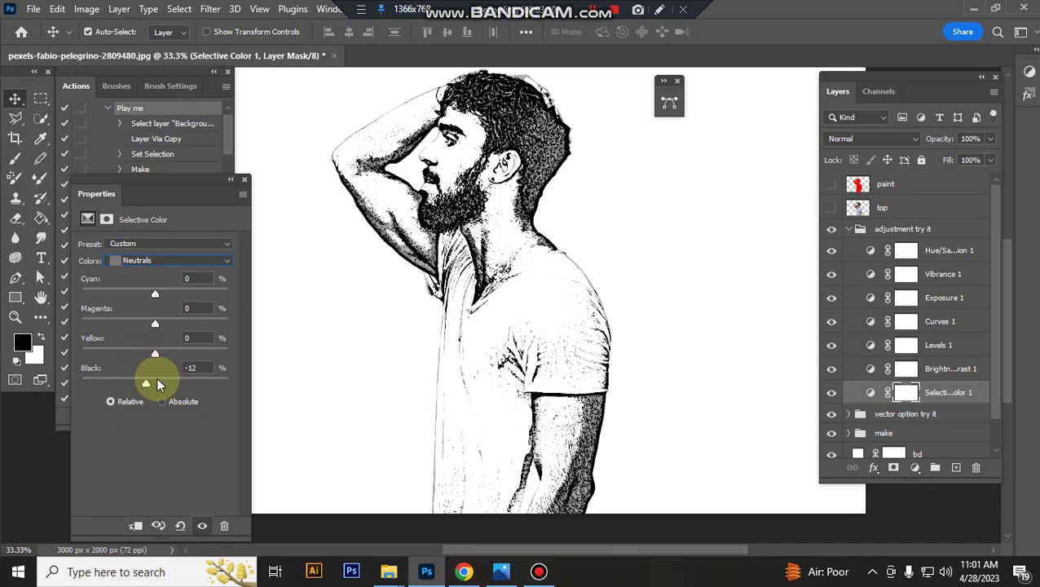
left_click_drag(160, 376, 174, 381)
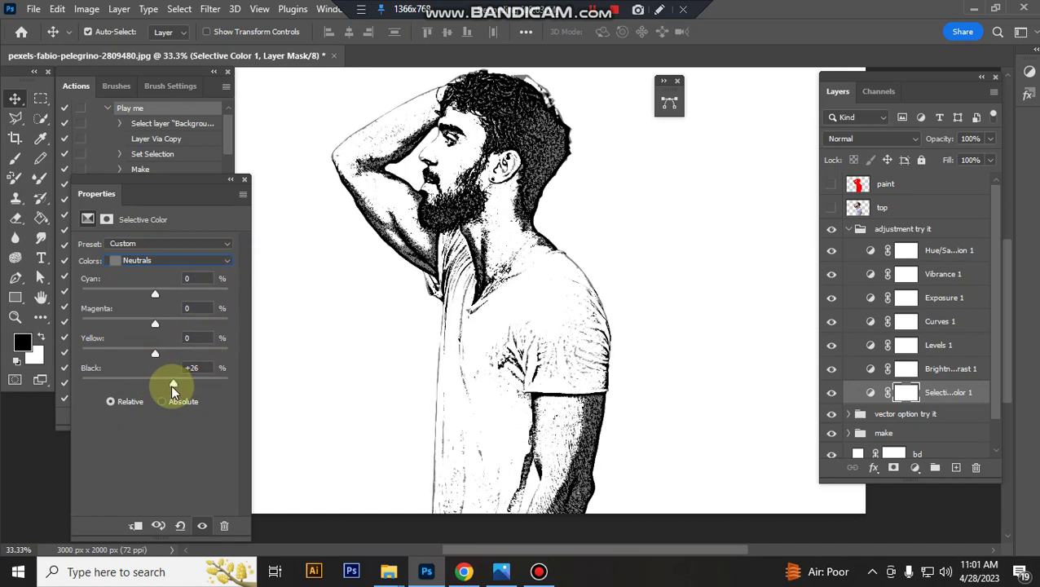
left_click_drag(172, 384, 162, 382)
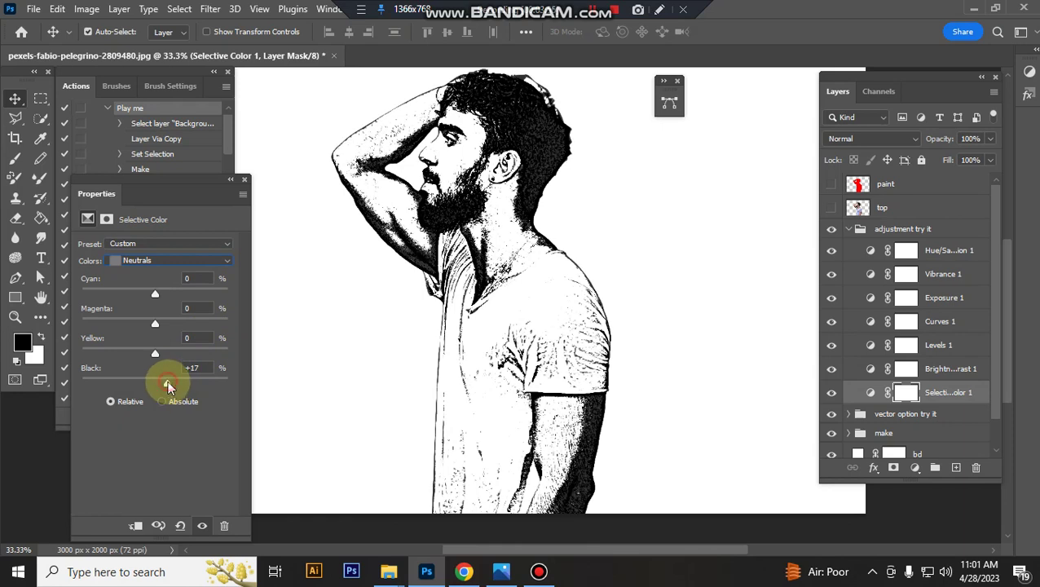
left_click(244, 180)
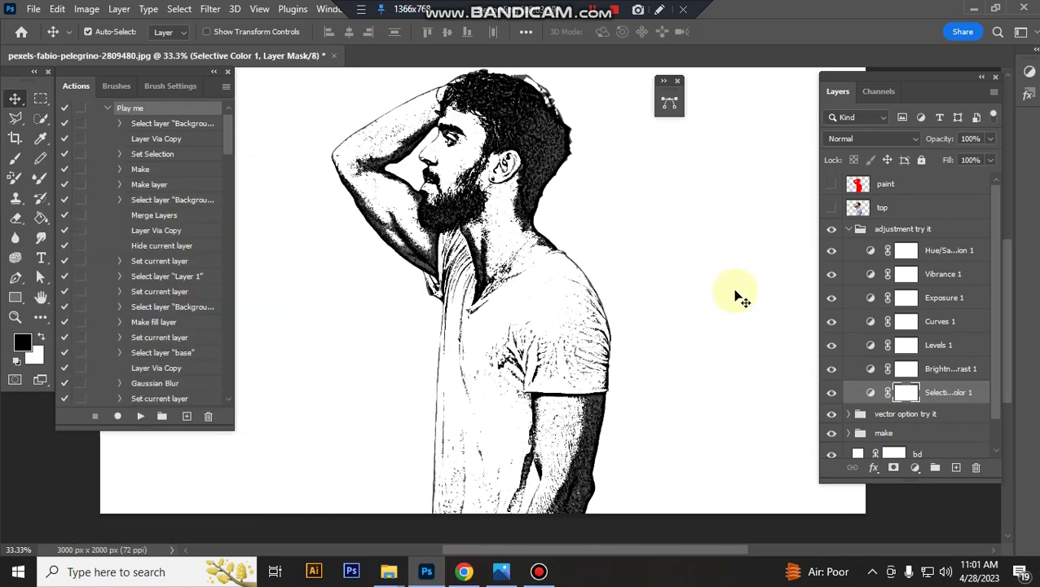
Step: Collapse adjustment try it, expand vector option try it, and select its black fill layer
left_click(848, 229)
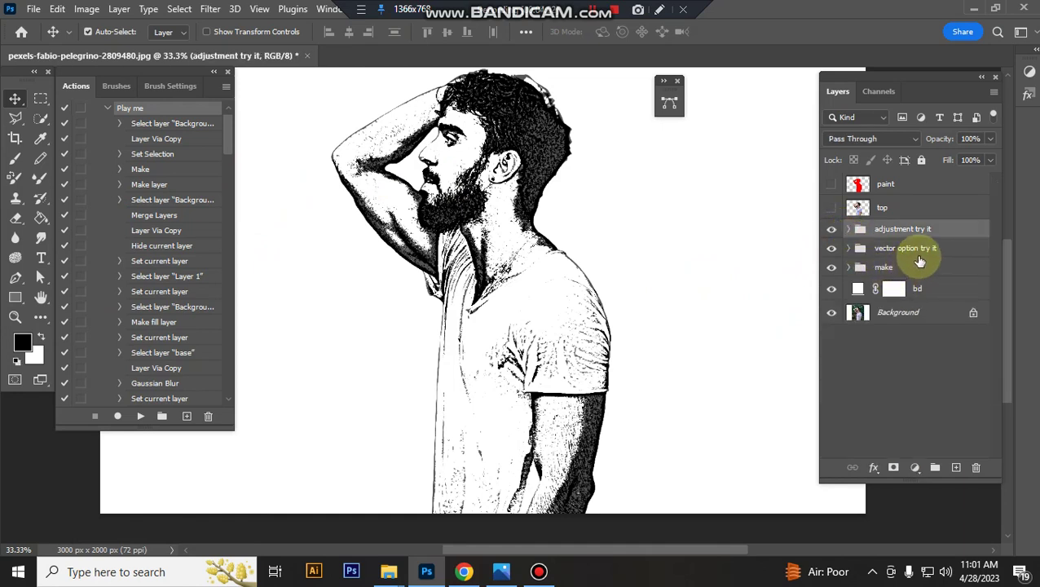
left_click(906, 249)
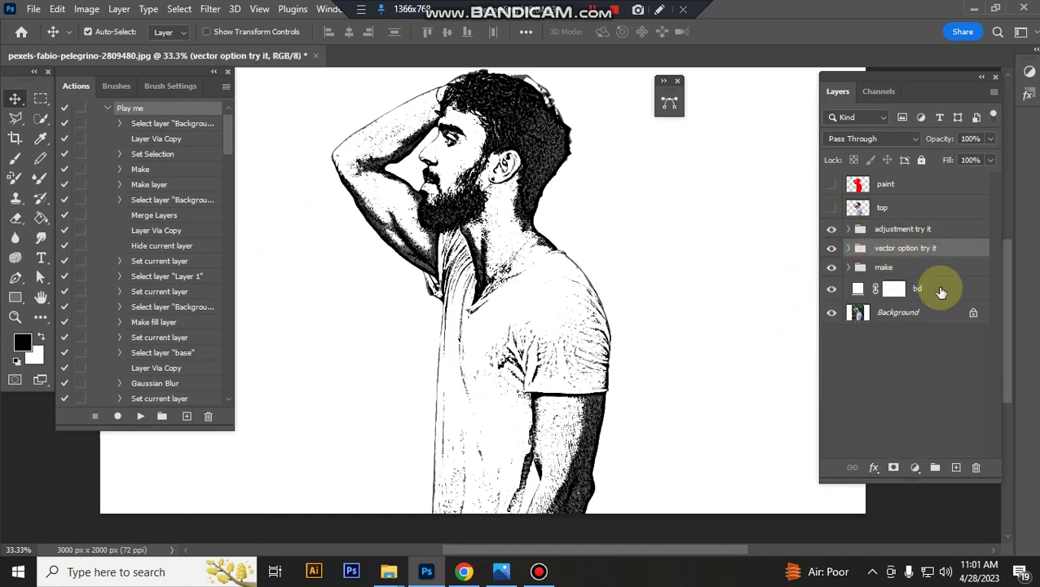
left_click(848, 248)
left_click(901, 269)
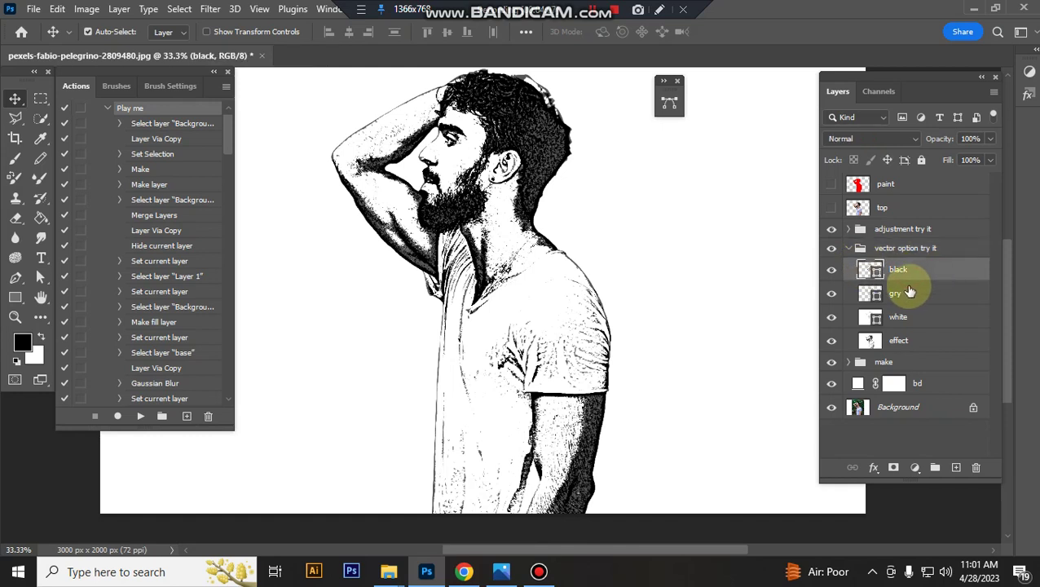
left_click(829, 270)
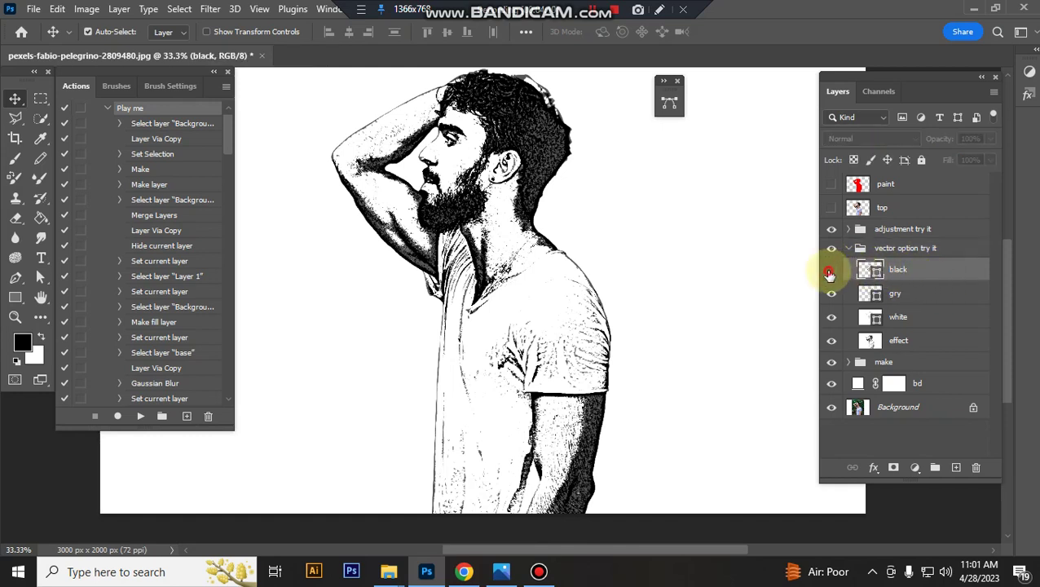
left_click(831, 271)
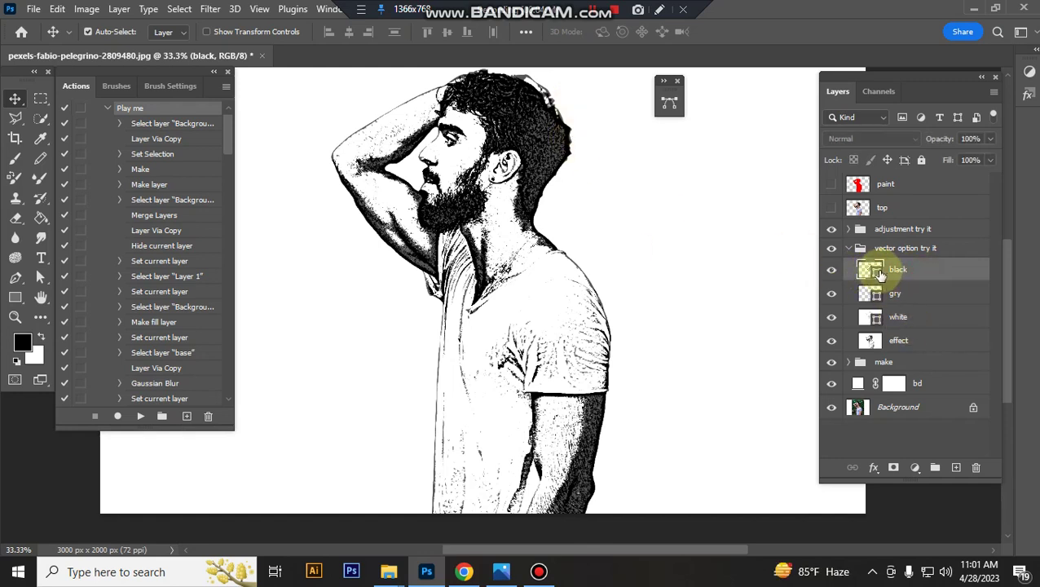
left_click(879, 275)
Step: Change the black fill layer's colour to vivid saturated blue 0332fe
left_click(877, 275)
double_click(874, 274)
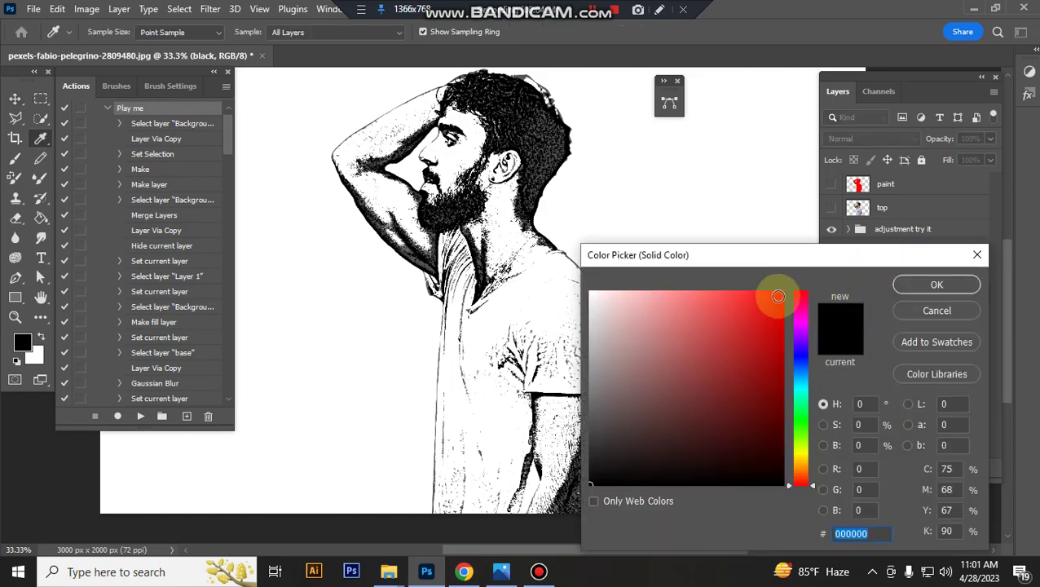
left_click_drag(806, 345, 802, 360)
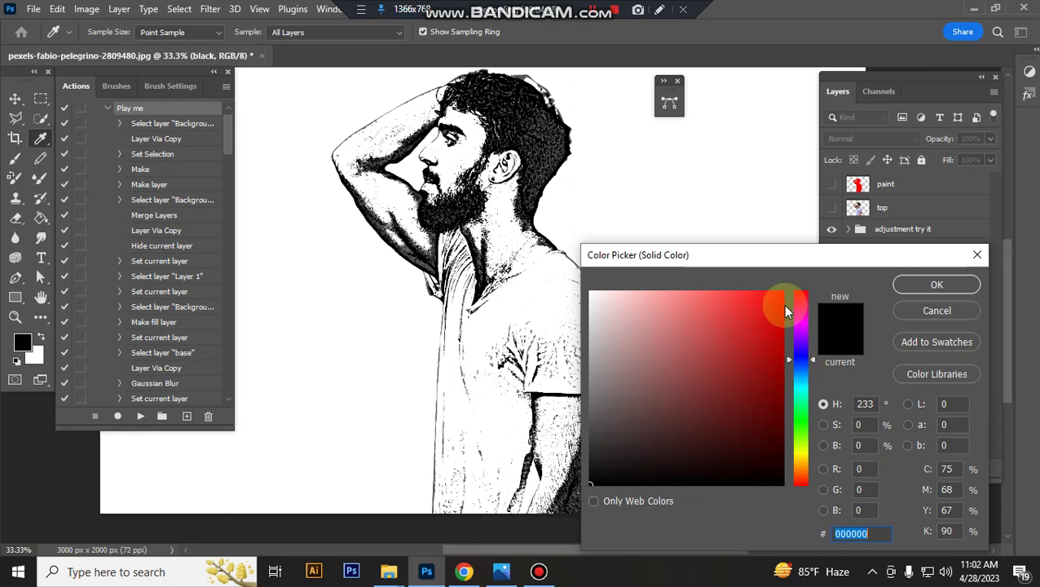
left_click(803, 361)
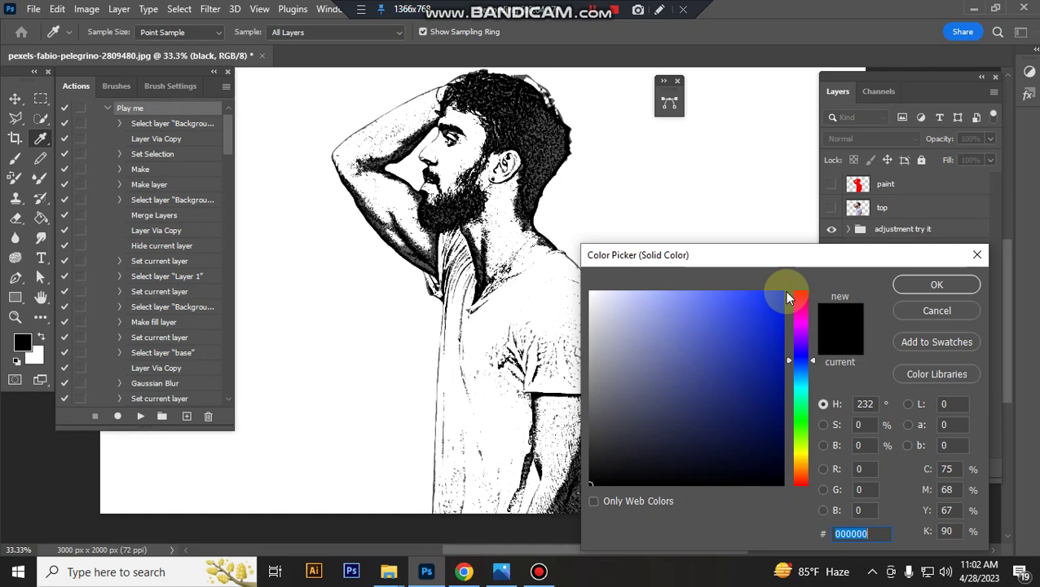
scroll(788, 296, "down", 3)
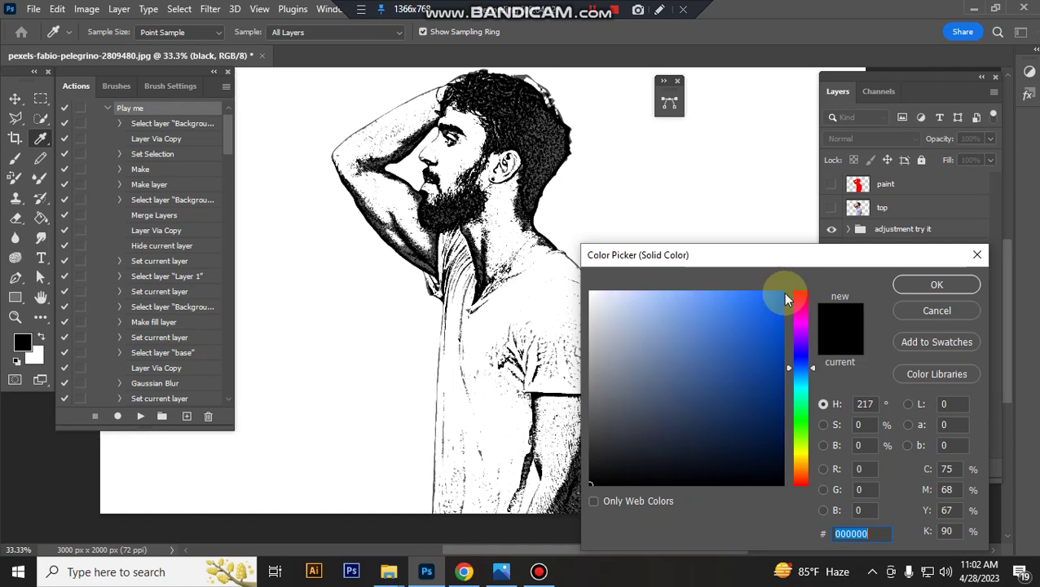
left_click(782, 295)
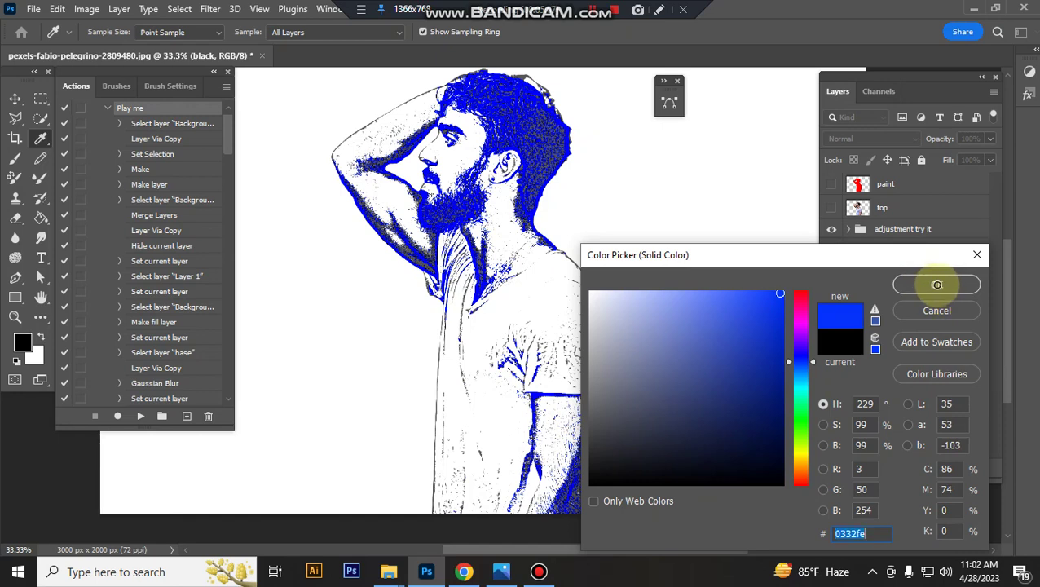
Step: Accept the blue fill, then recolour the gry fill layer to vivid orange fe8402
key("Return")
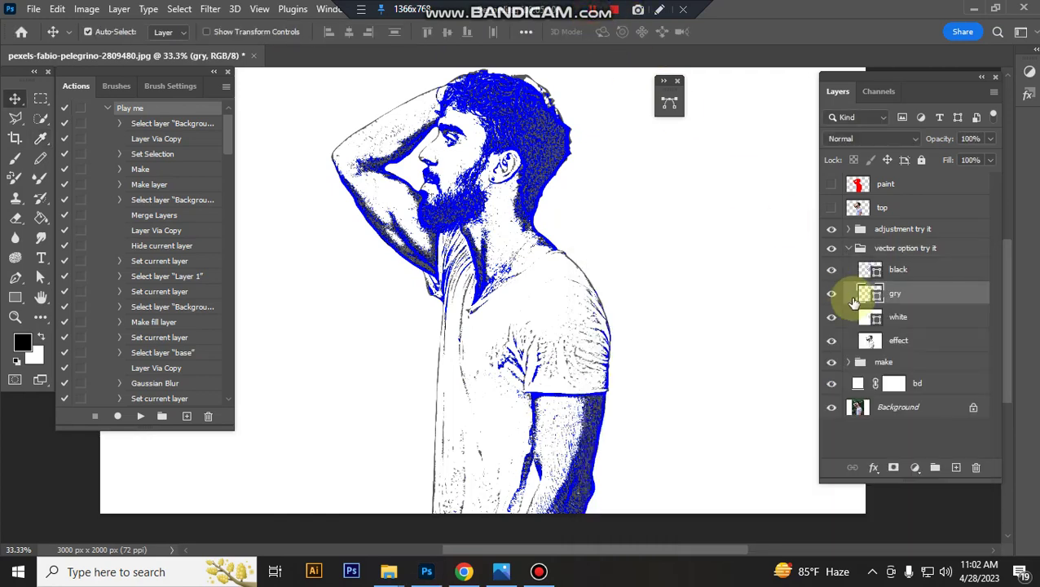
left_click(877, 298)
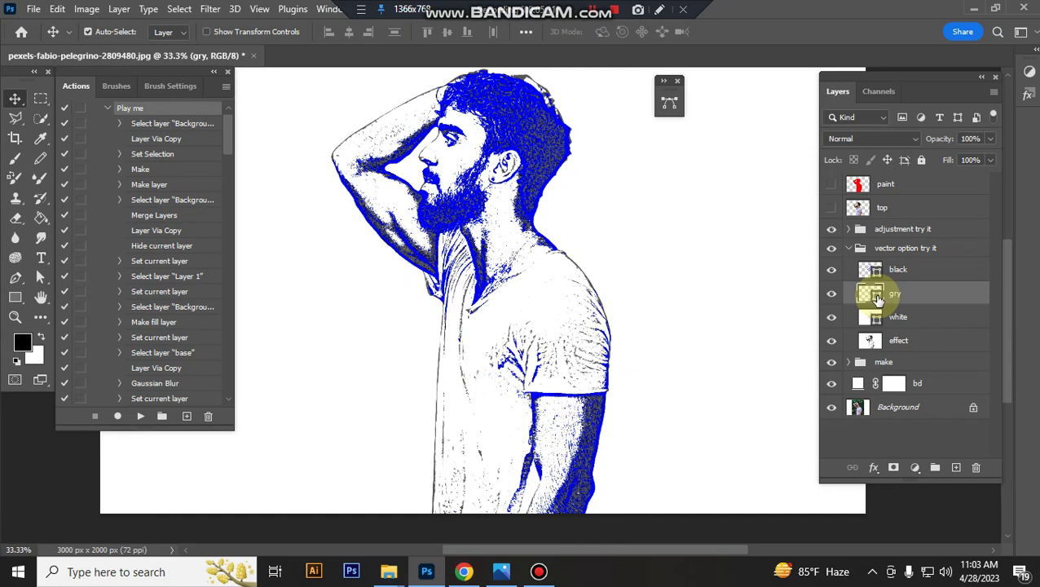
double_click(876, 297)
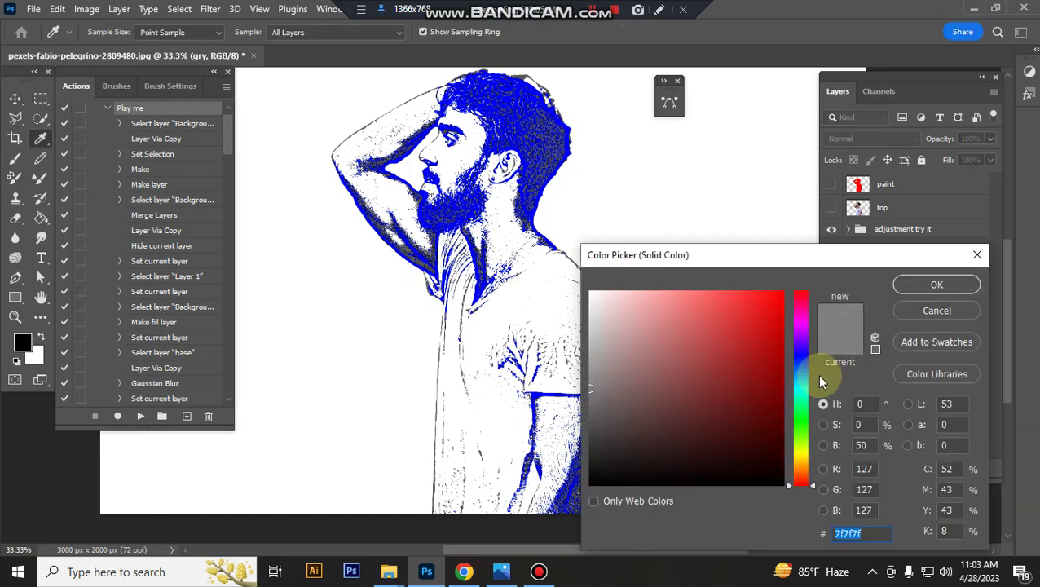
left_click(801, 470)
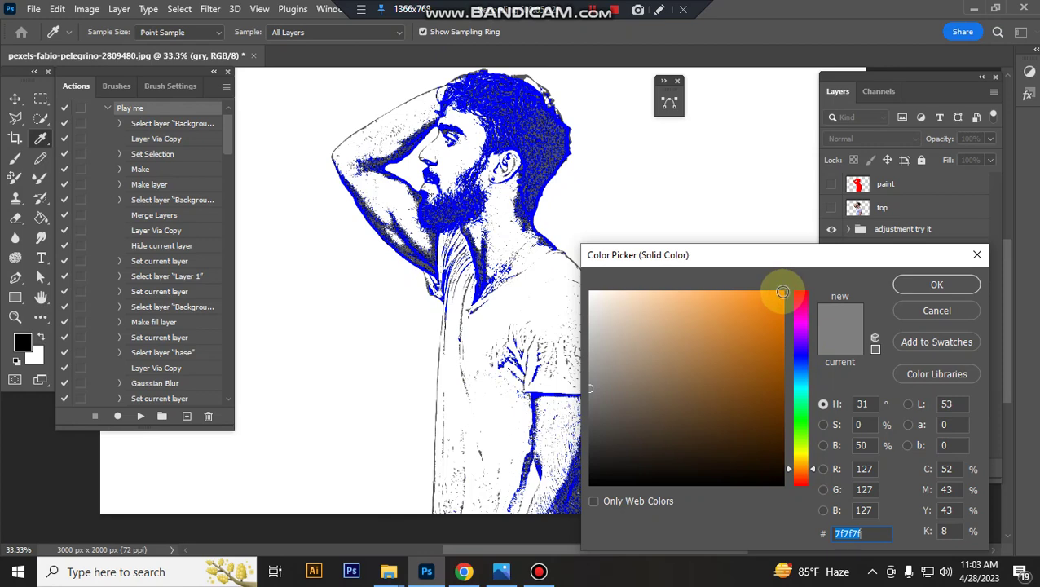
left_click(782, 291)
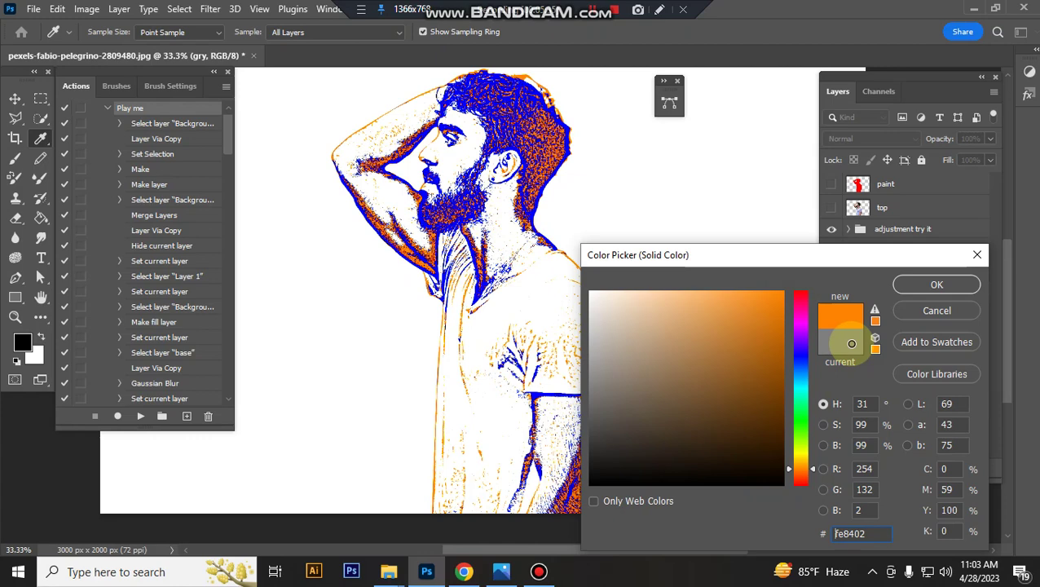
left_click(935, 287)
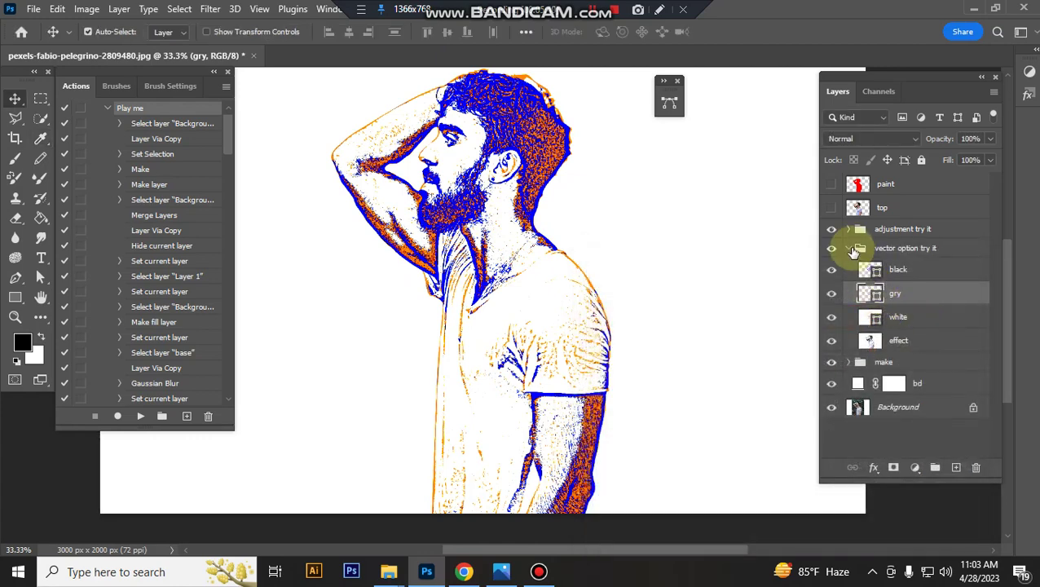
Step: Collapse the 'vector option try it' group, then toggle and briefly expand the make group
left_click(850, 249)
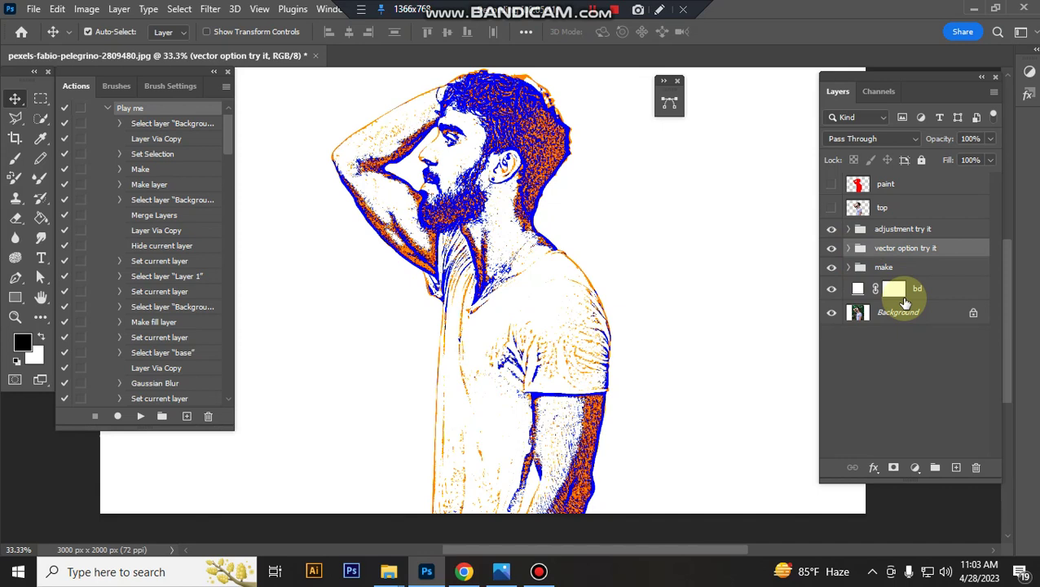
left_click(832, 269)
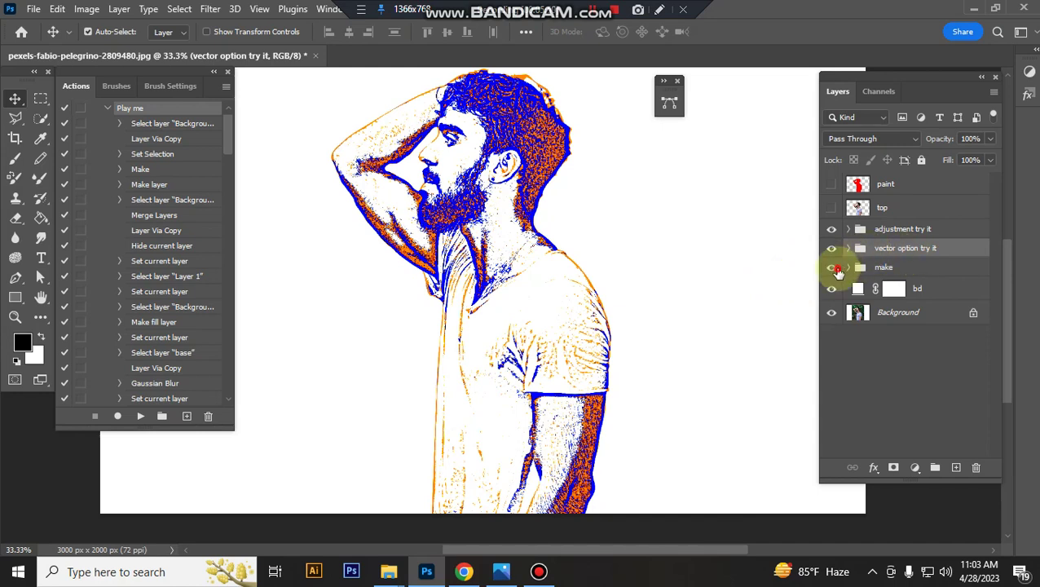
left_click(831, 267)
left_click(847, 267)
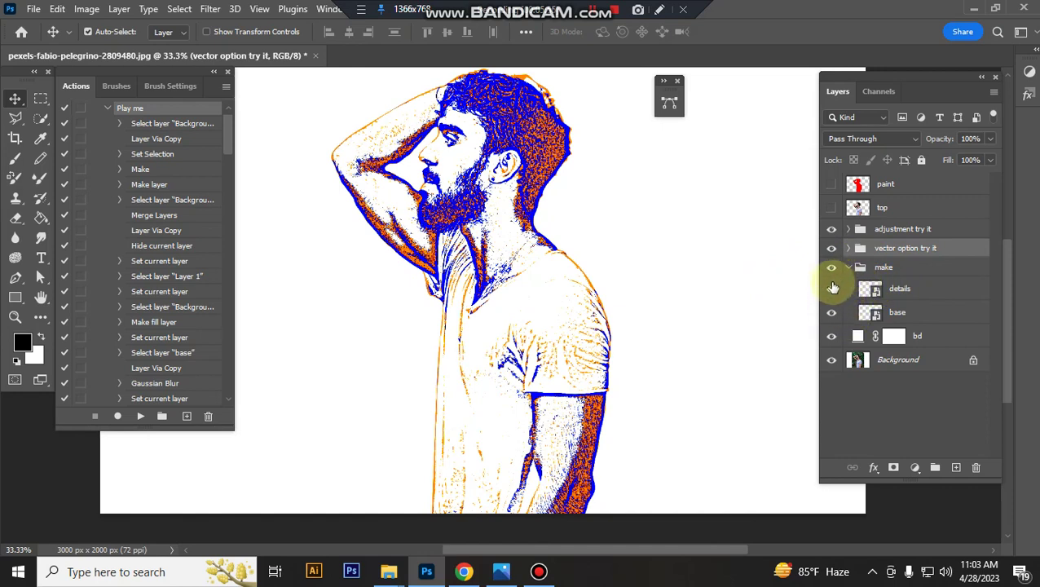
left_click(848, 267)
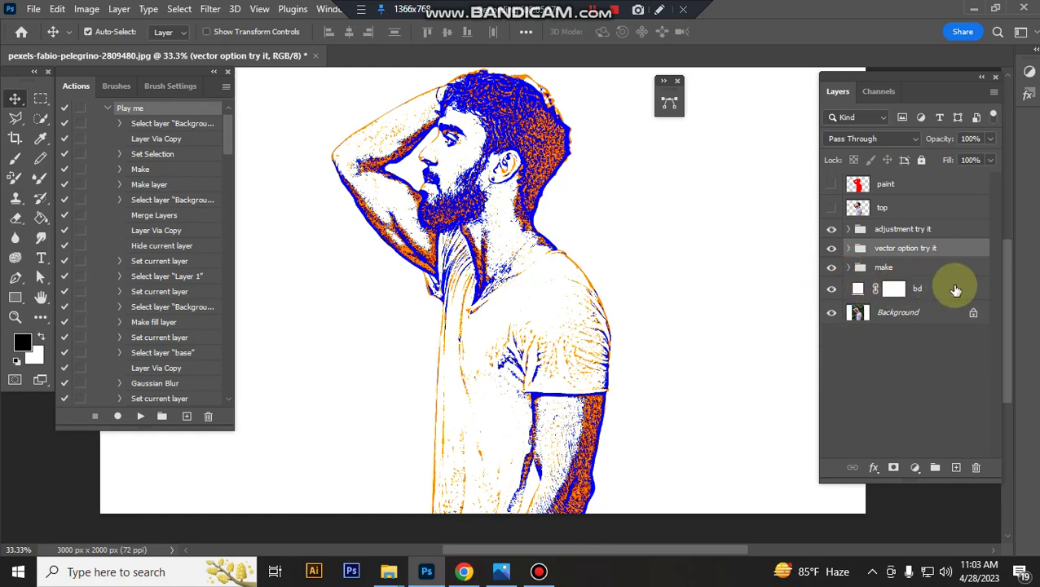